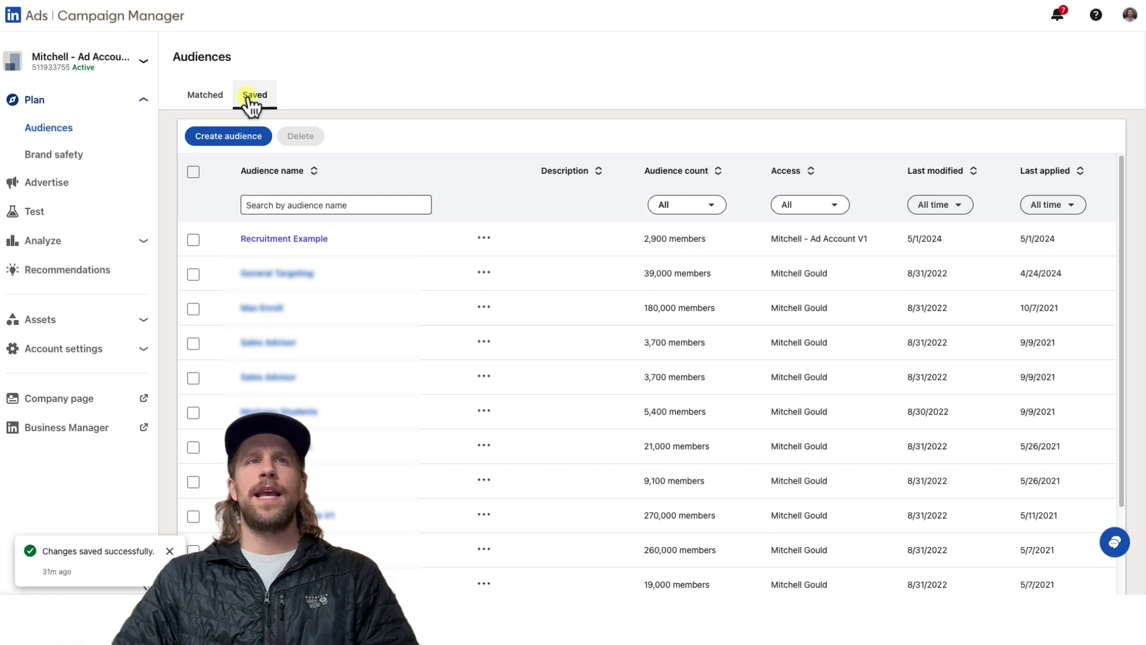
Open the saved 'Recruitment Example' audience to see its insights and Austin, Texas targeting
left_click(228, 138)
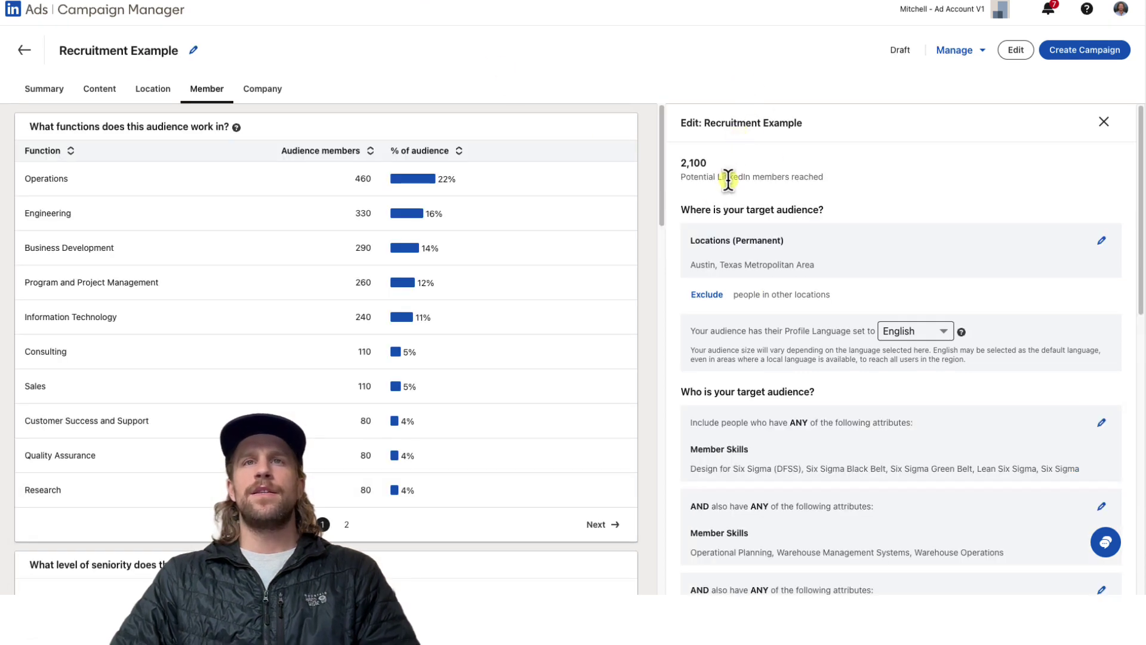
scroll(695, 424, "down", 5)
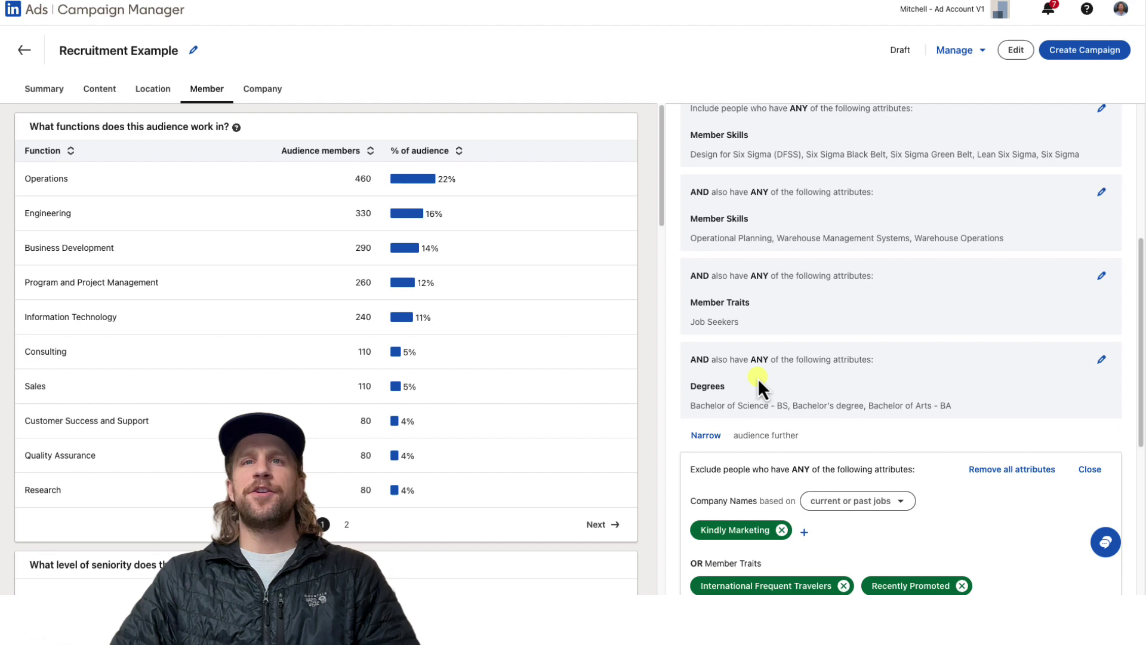
scroll(771, 375, "down", 6)
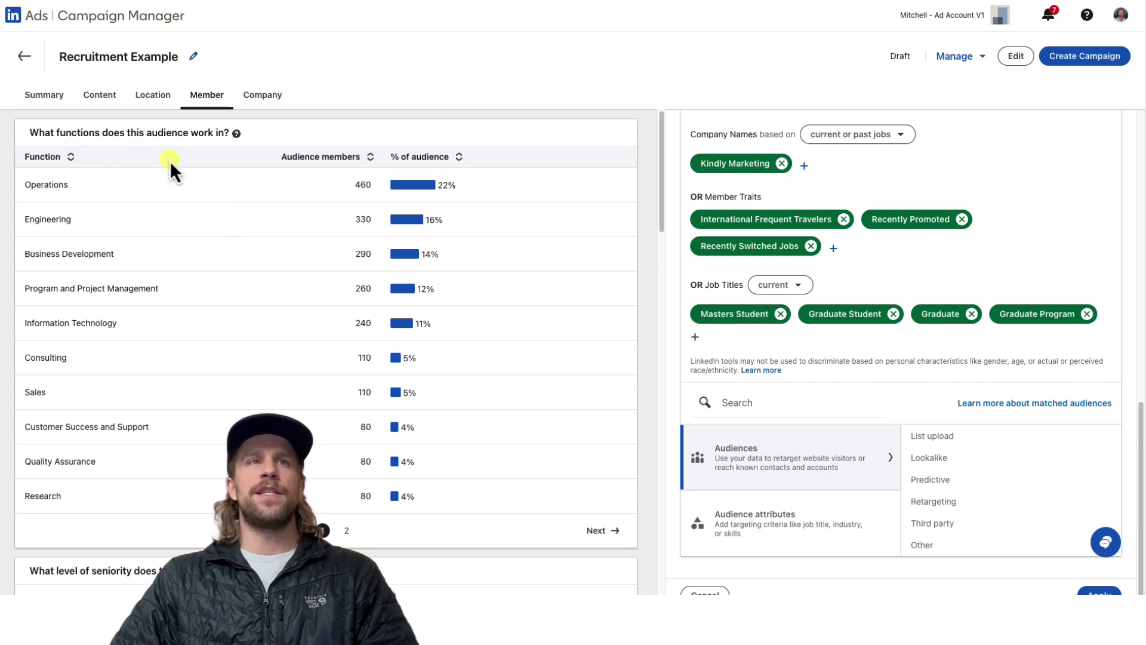
scroll(192, 220, "down", 8)
scroll(198, 288, "down", 1)
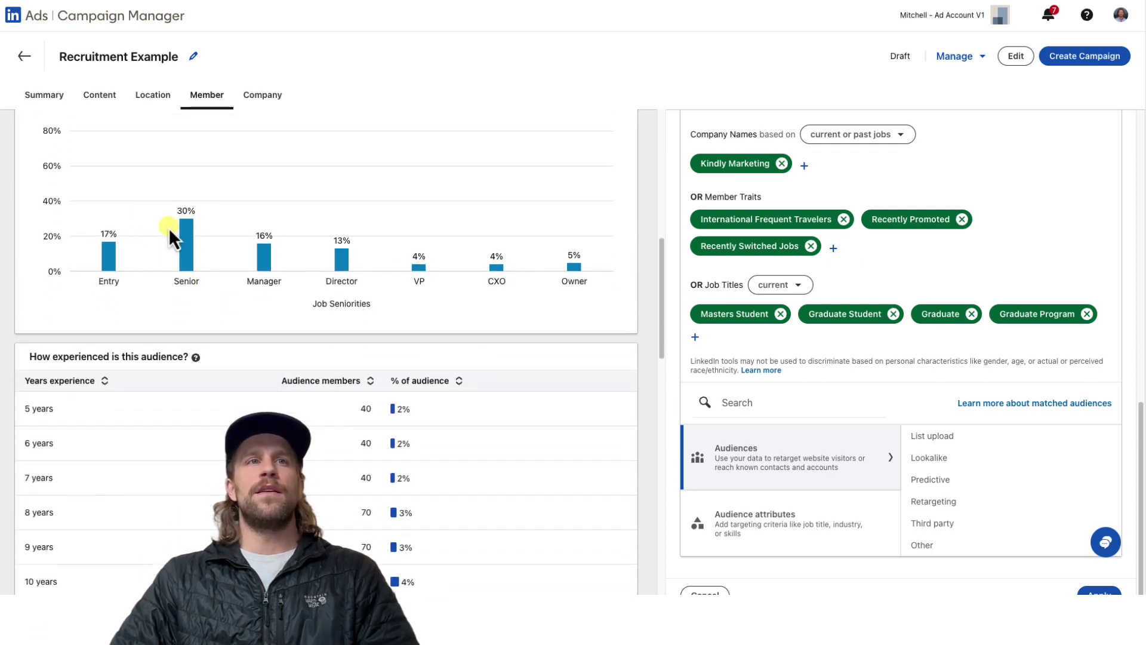
scroll(179, 274, "down", 5)
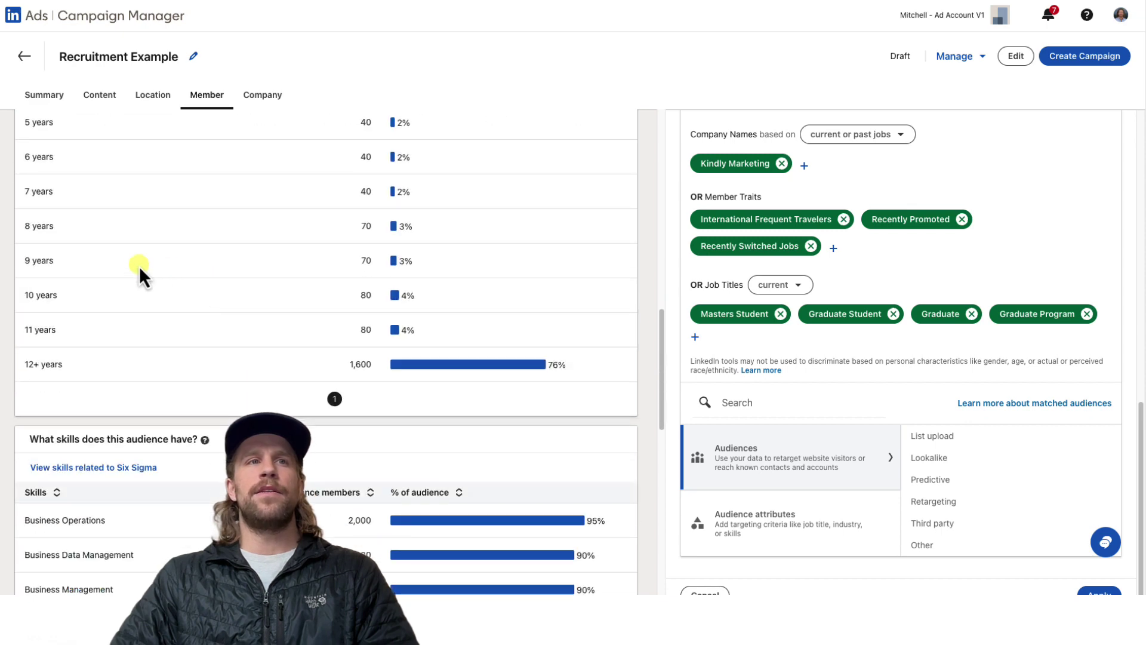
scroll(148, 266, "down", 9)
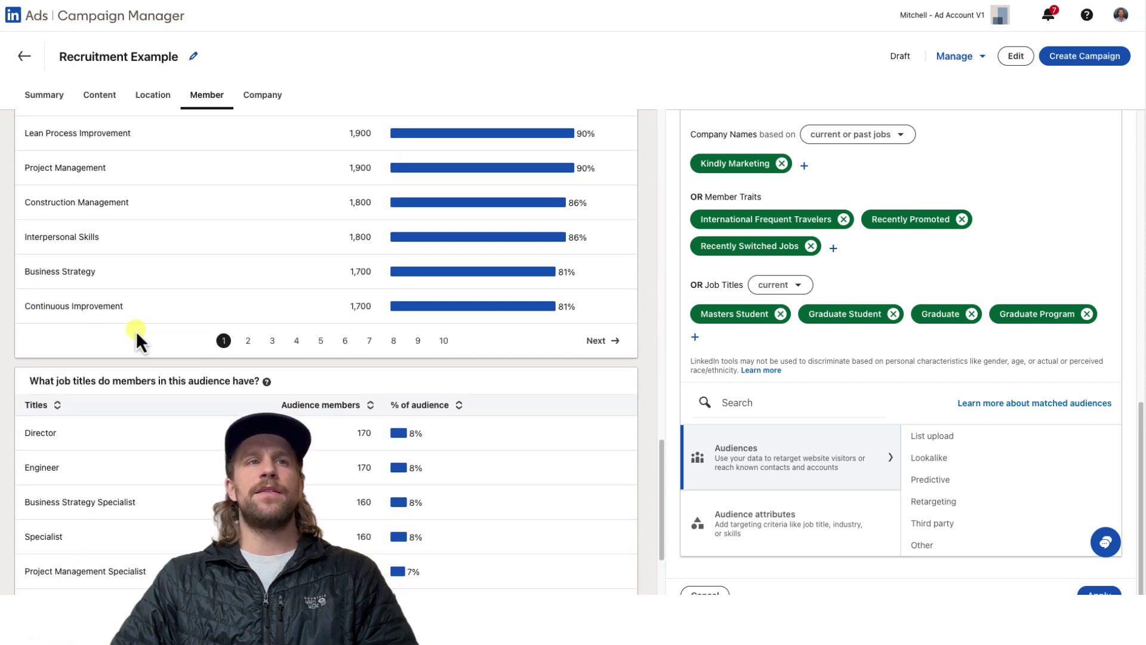
scroll(122, 424, "down", 3)
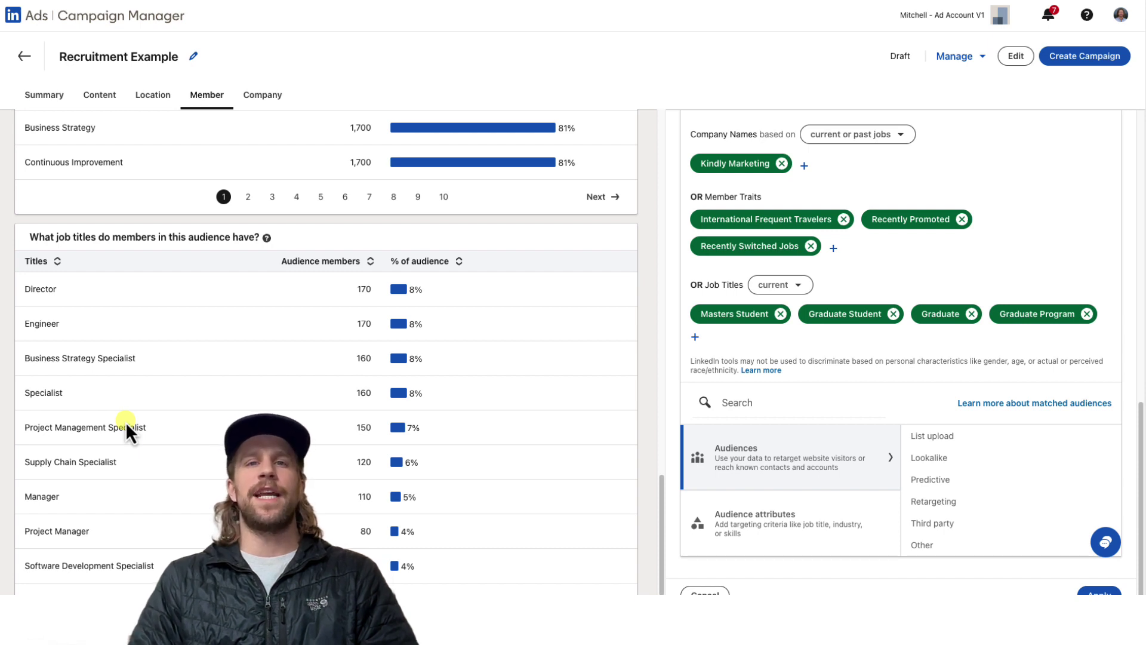
left_click(93, 98)
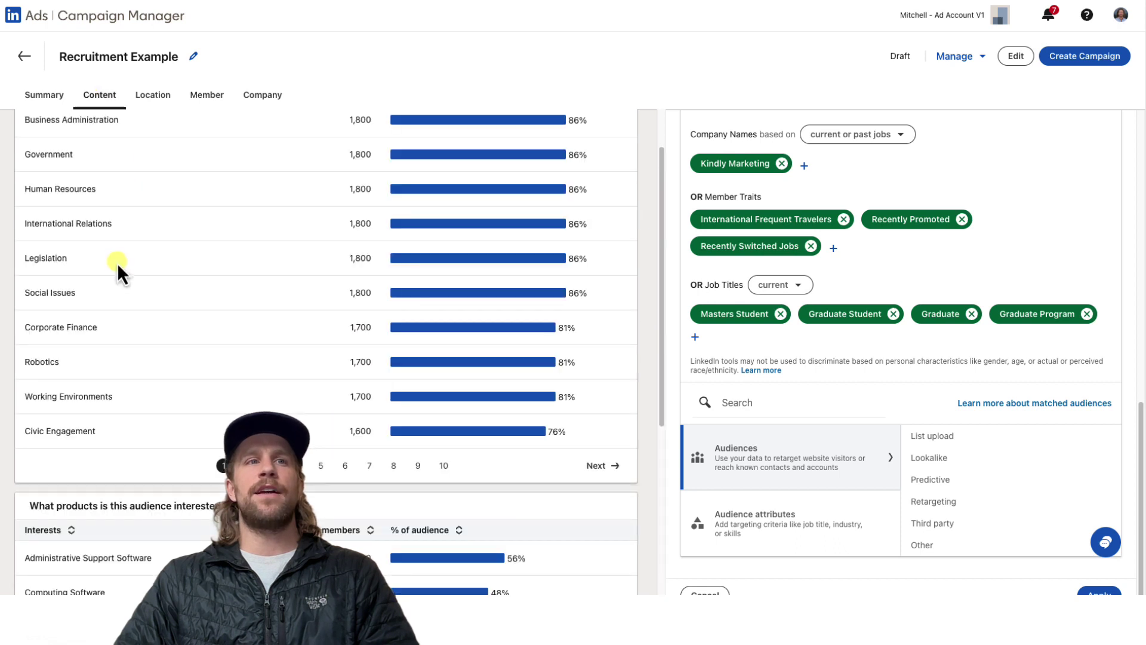
left_click(154, 97)
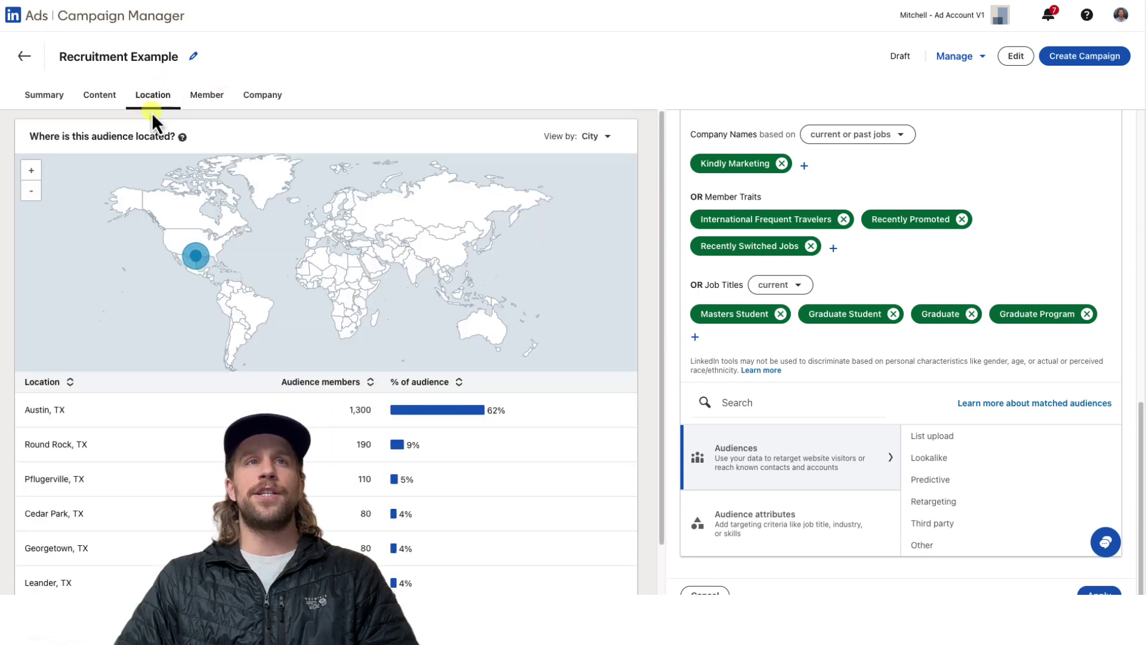
left_click(262, 98)
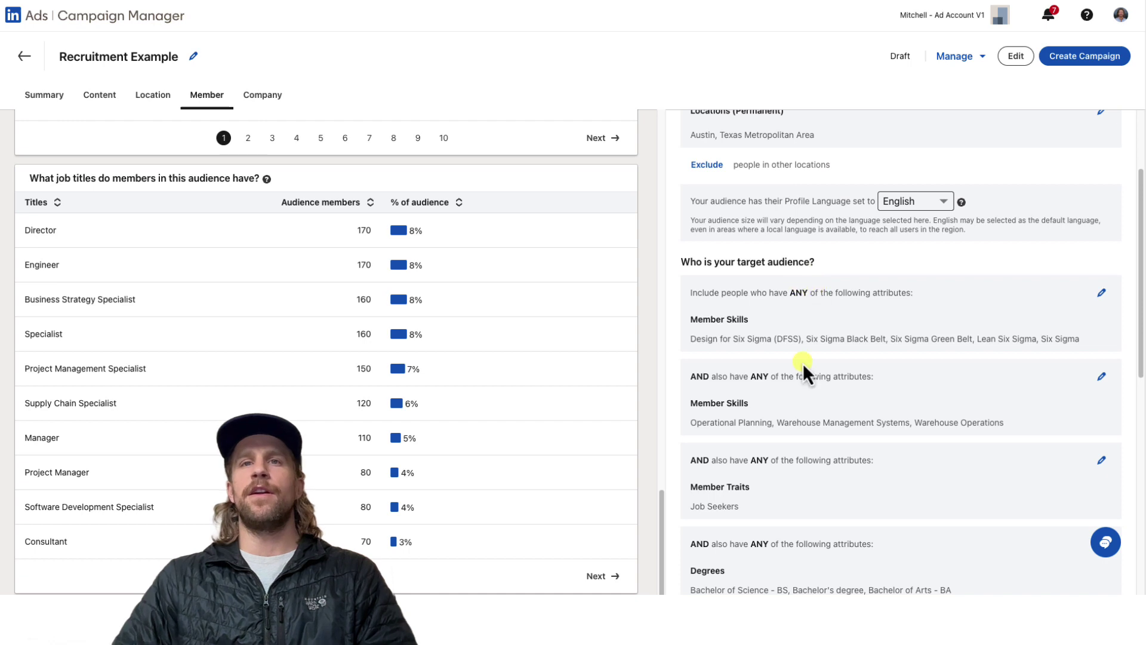
scroll(796, 383, "down", 2)
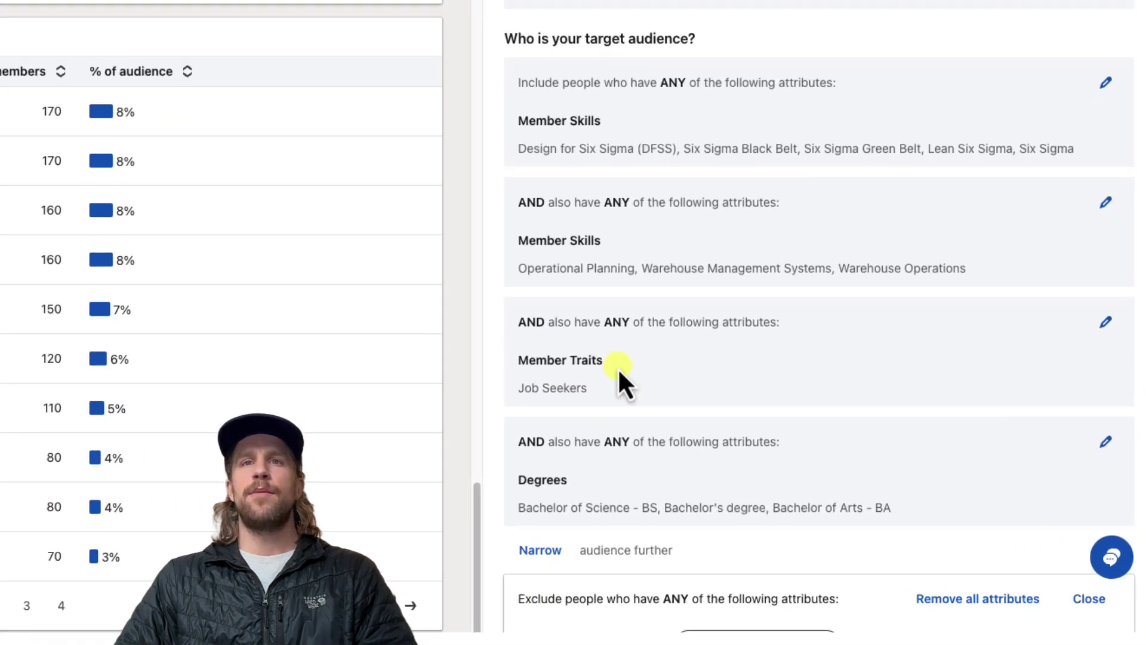
triple_click(690, 414)
left_click_drag(518, 375, 440, 370)
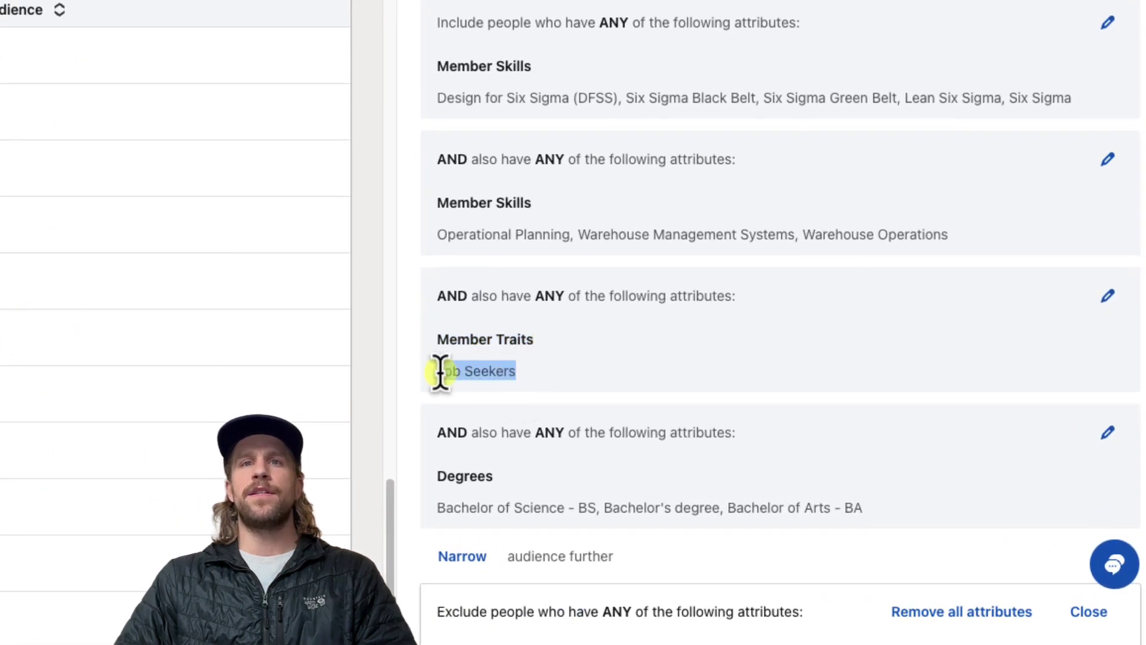
left_click(1097, 299)
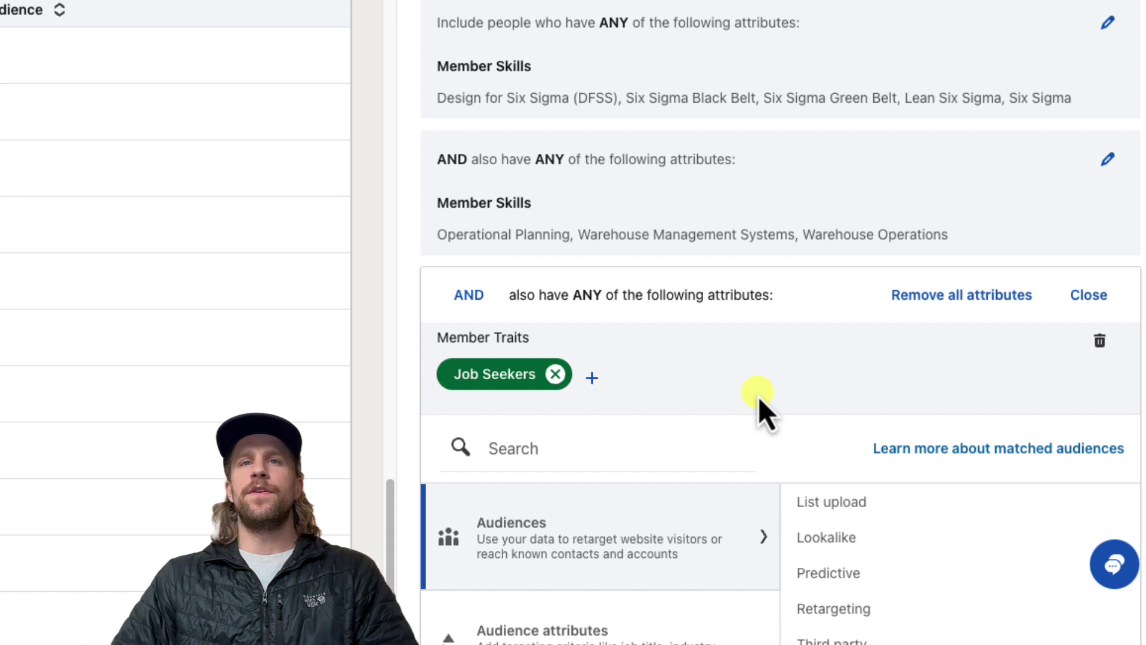
scroll(701, 435, "down", 3)
left_click(579, 539)
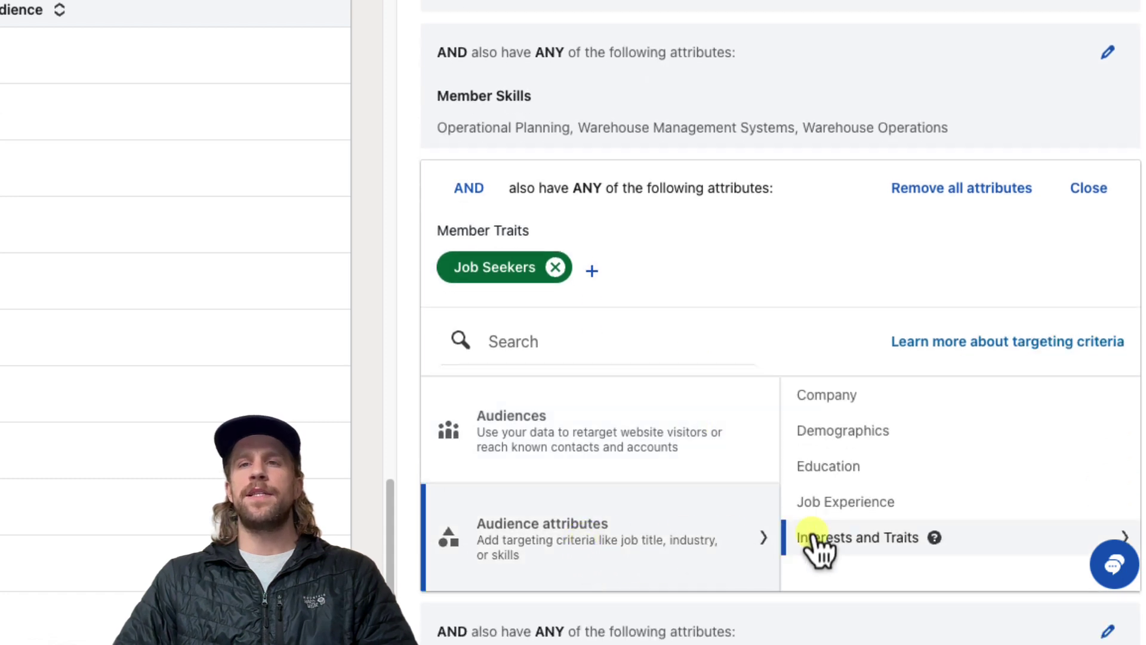
left_click(847, 545)
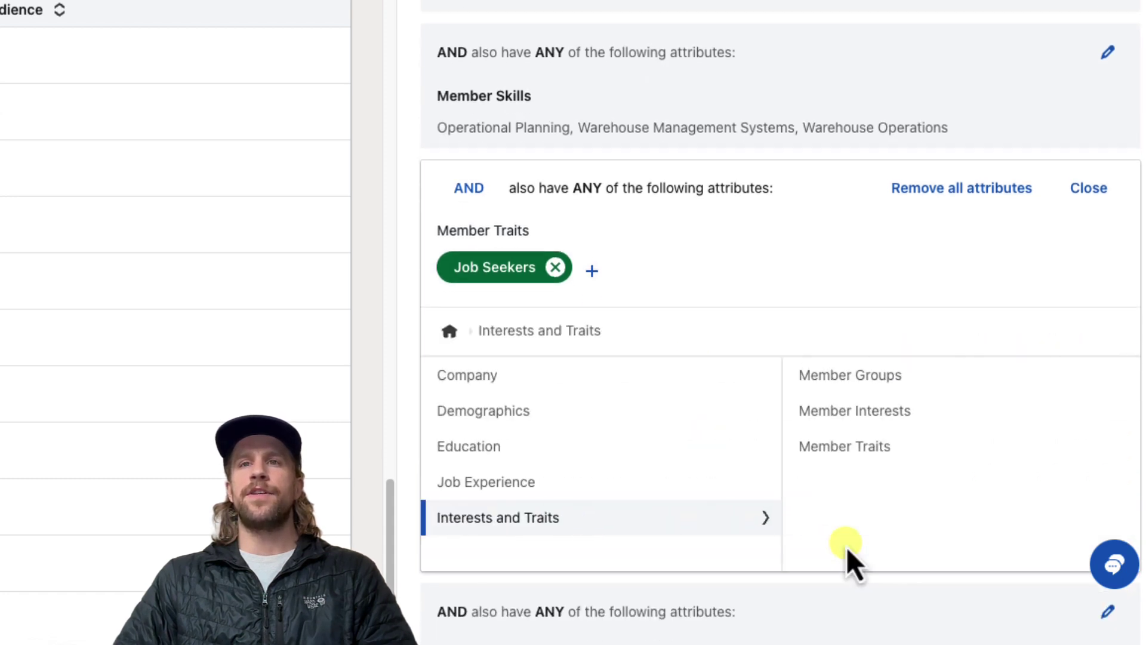
left_click(844, 449)
left_click(829, 348)
type("job")
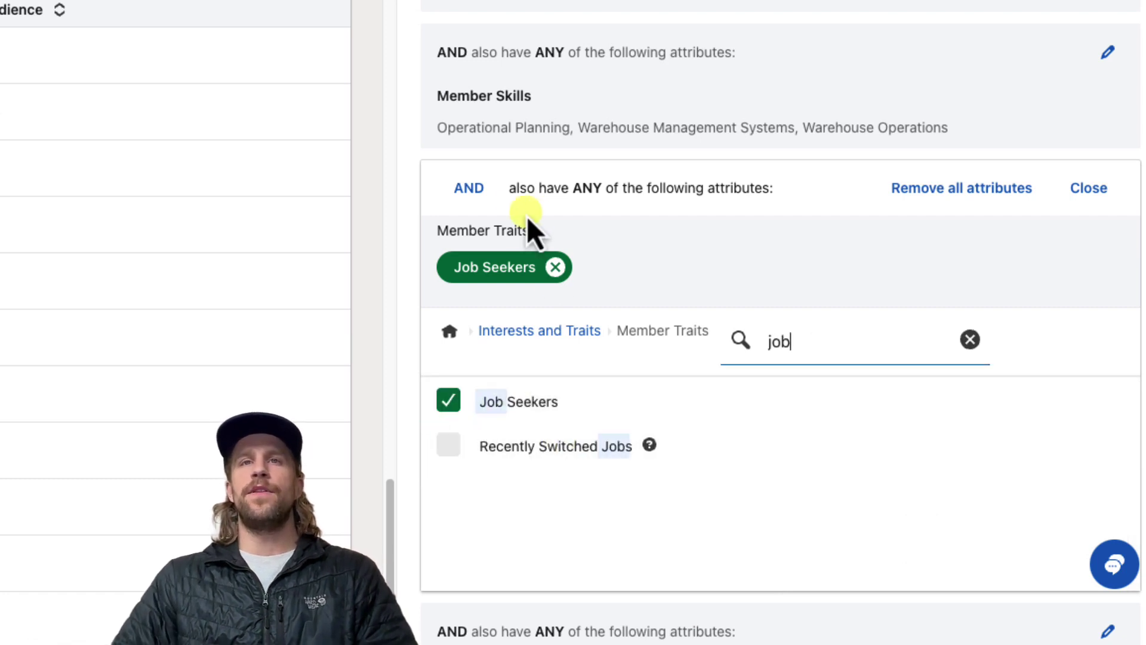
left_click(472, 190)
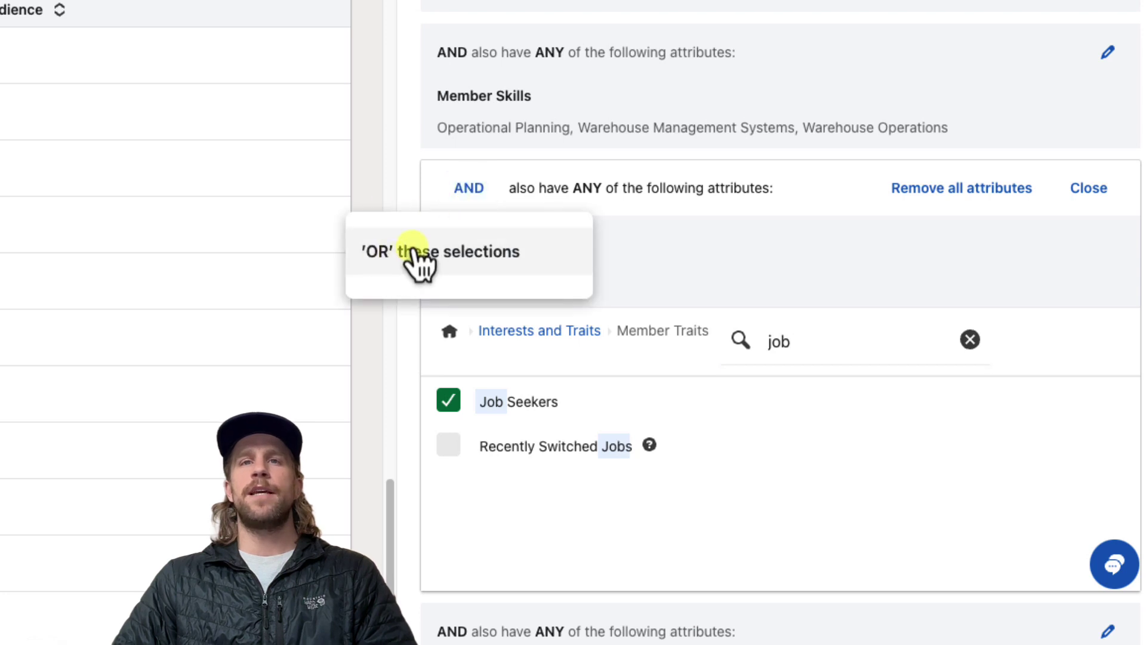
left_click(506, 164)
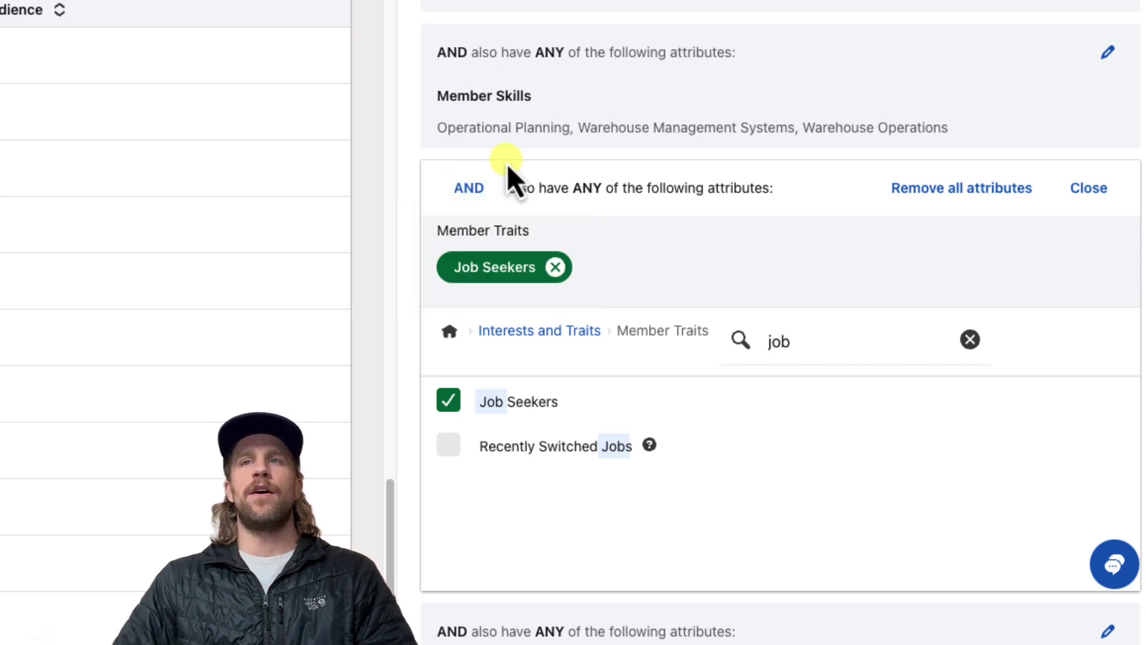
left_click(1075, 188)
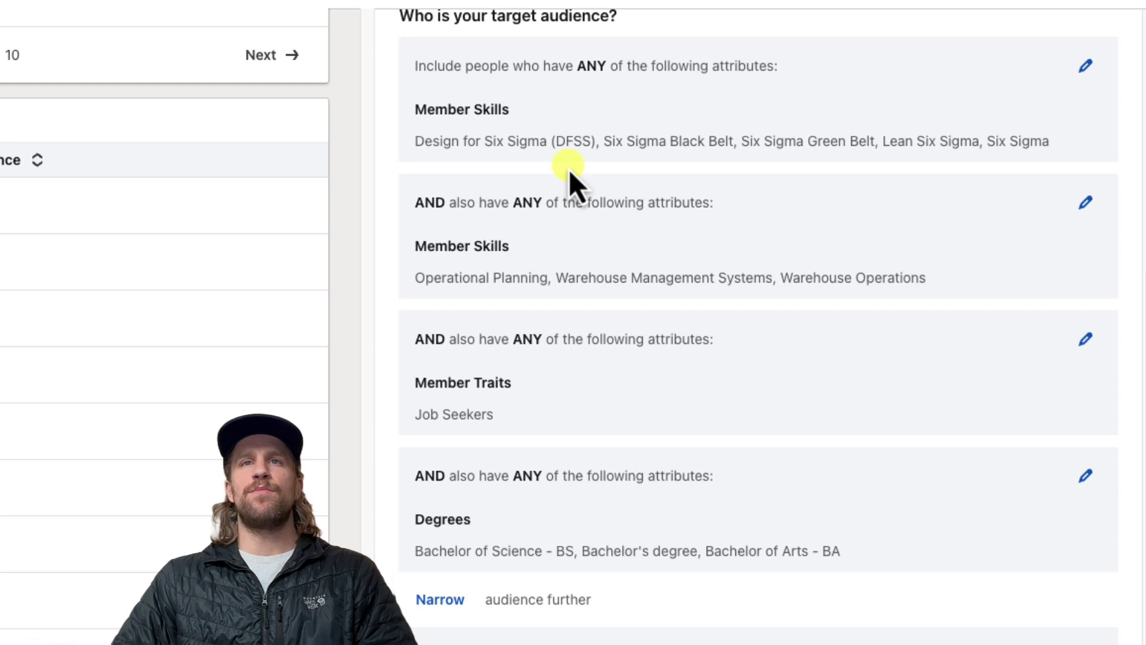
left_click_drag(464, 141, 822, 141)
left_click_drag(434, 278, 744, 276)
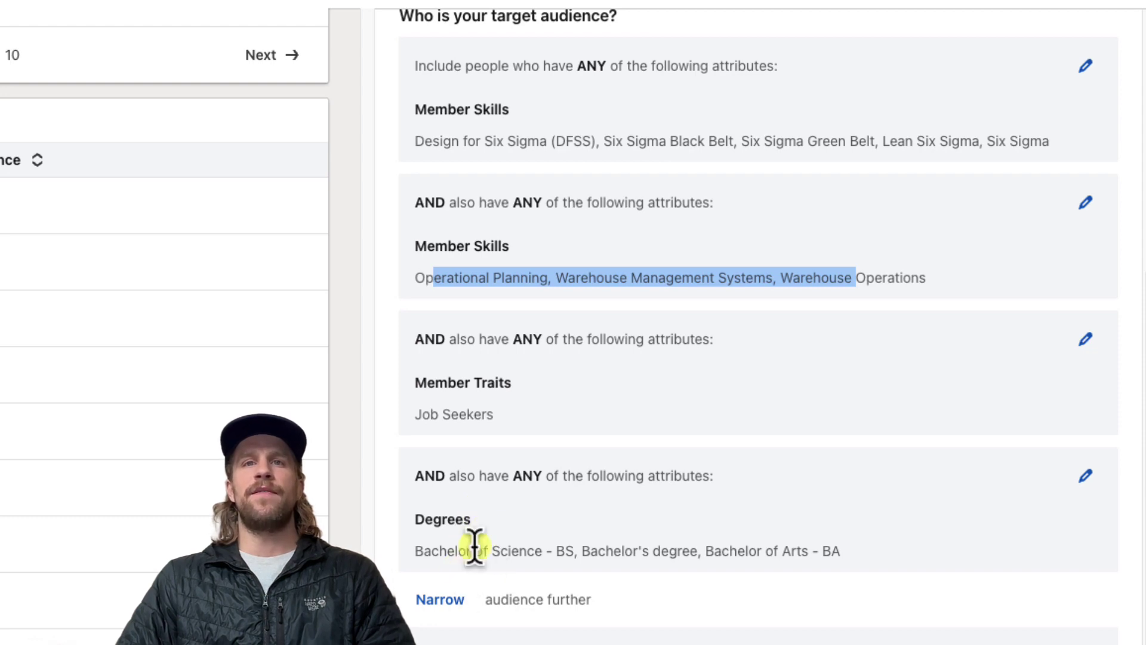
scroll(477, 570, "down", 3)
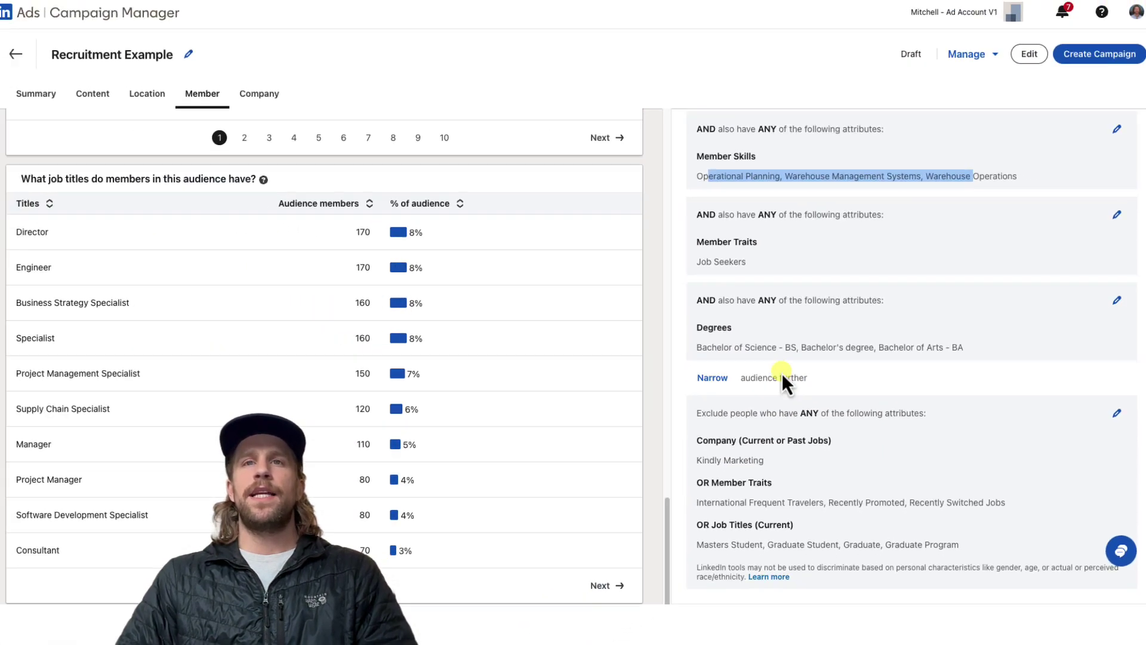
Put the audience's Exclude section into edit mode and review the excluded company, traits and titles
scroll(737, 505, "down", 1)
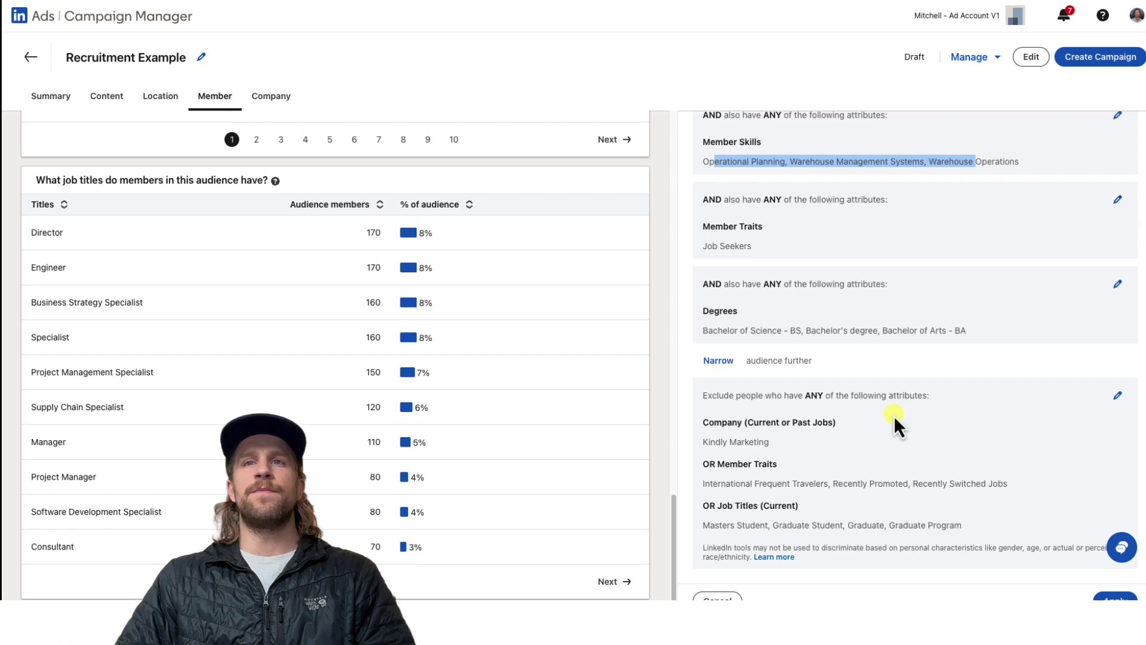
left_click(1118, 397)
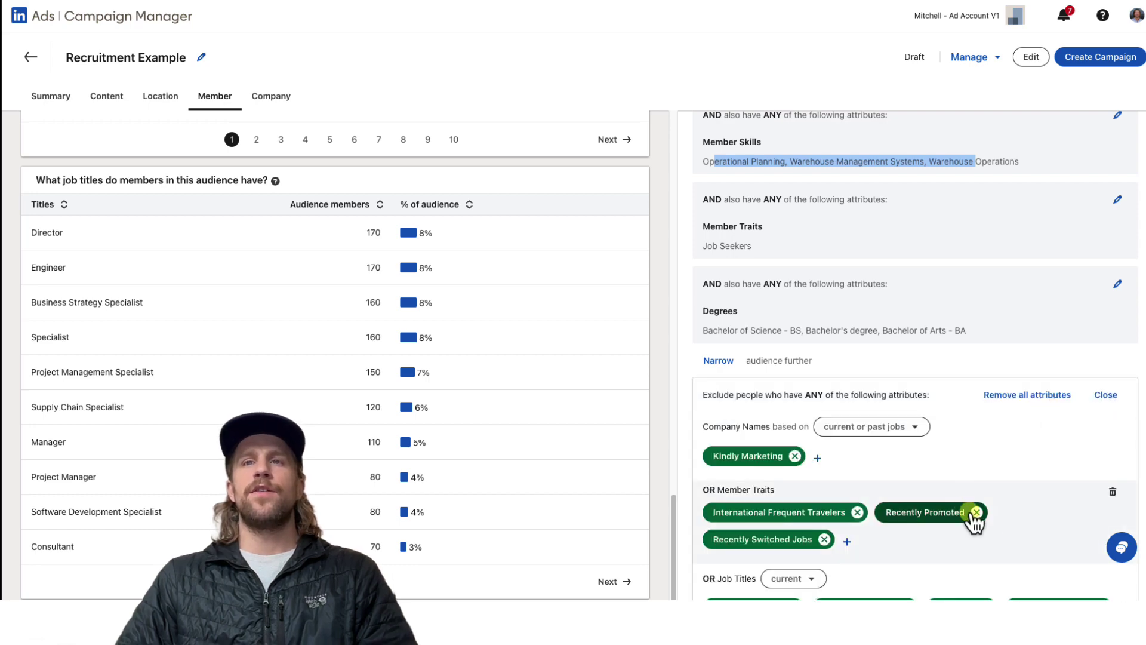
scroll(959, 533, "down", 1)
scroll(959, 534, "down", 1)
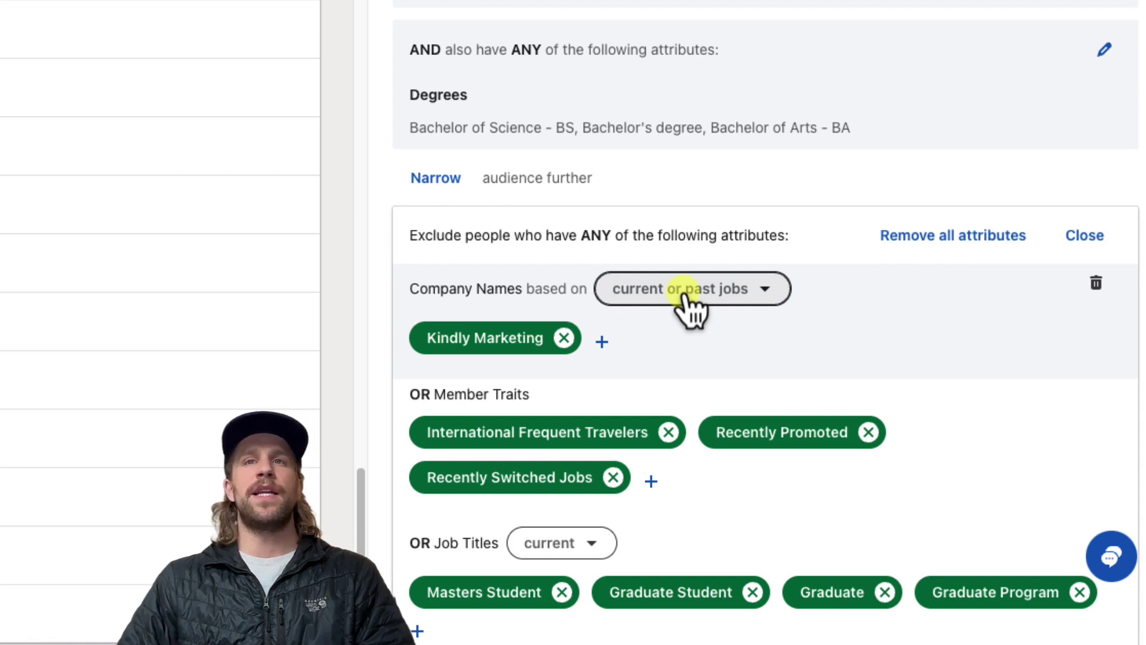
left_click(687, 299)
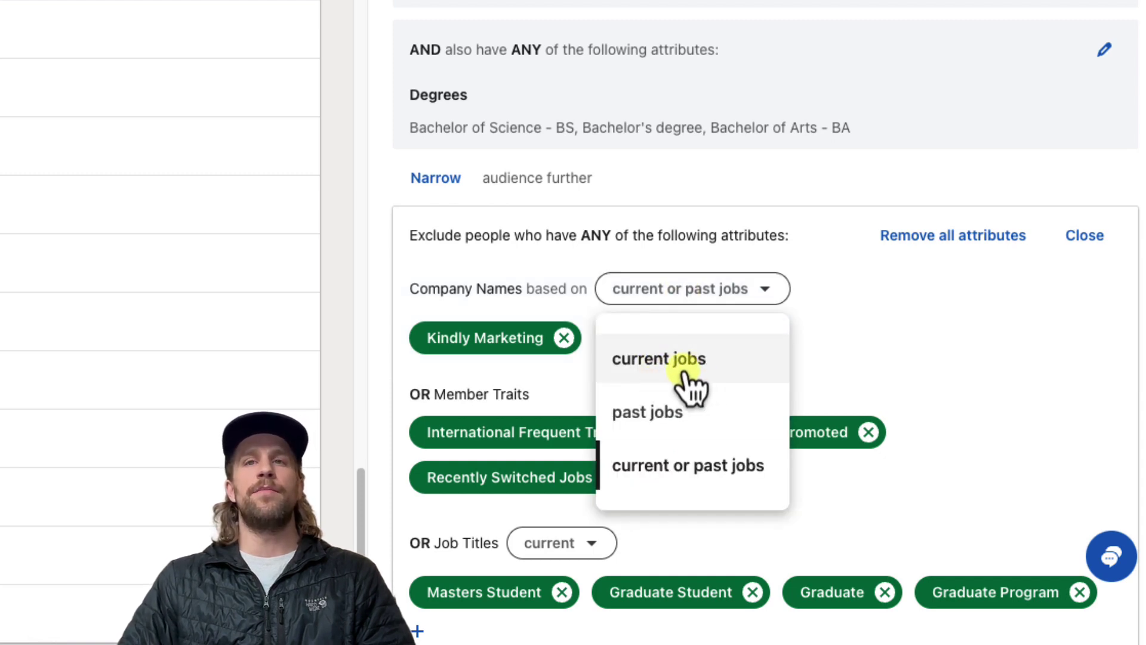
left_click(865, 328)
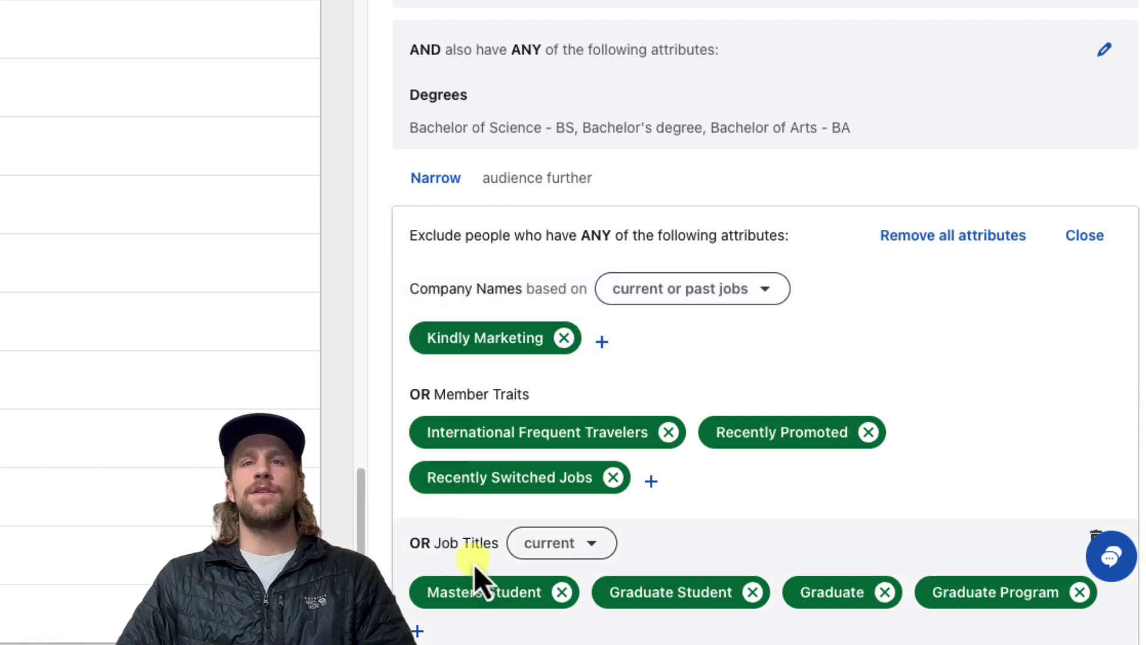
scroll(475, 567, "down", 3)
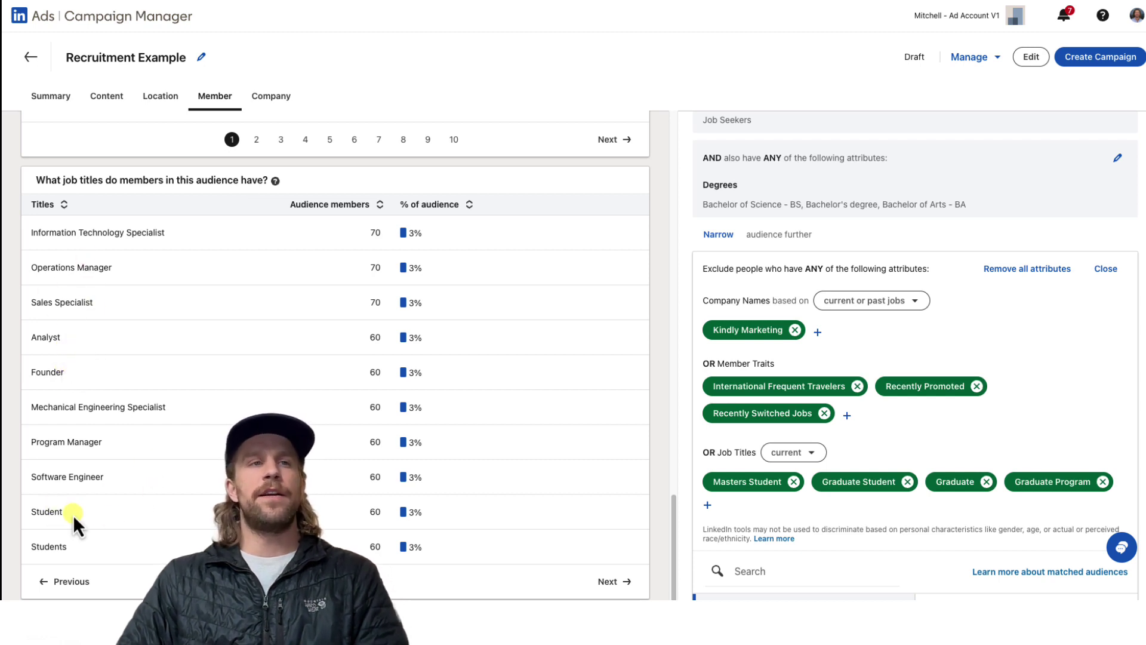
Add the 'Student' job title to the audience's exclusions and apply the change
left_click_drag(73, 514, 32, 508)
left_click(707, 505)
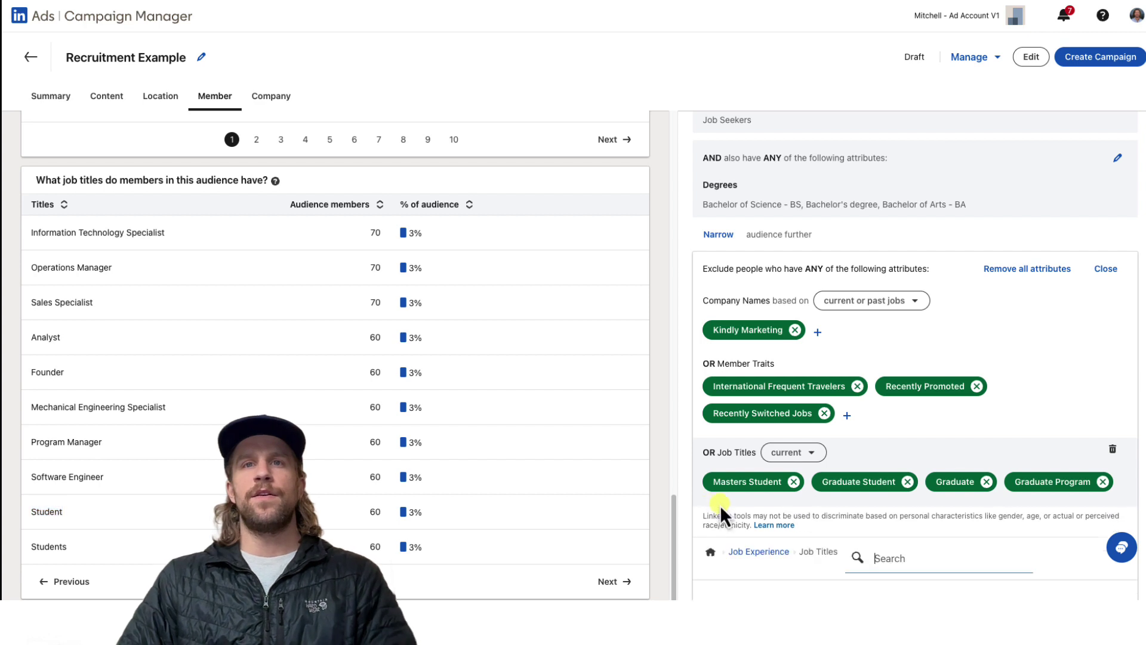
left_click(882, 559)
type("s")
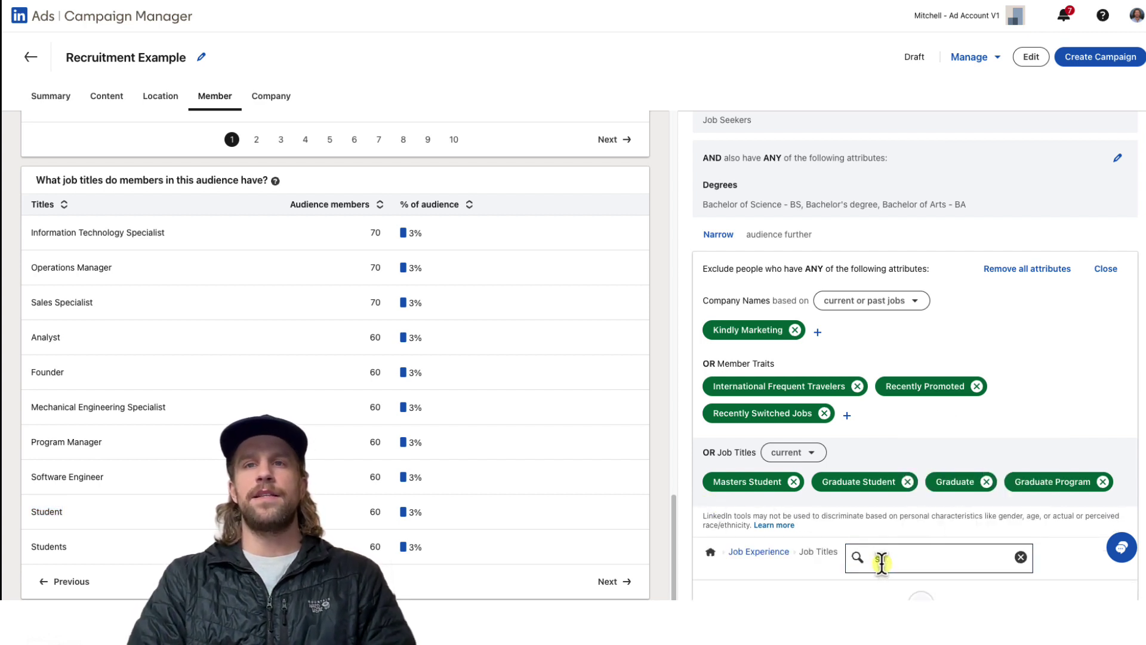
type("tudent")
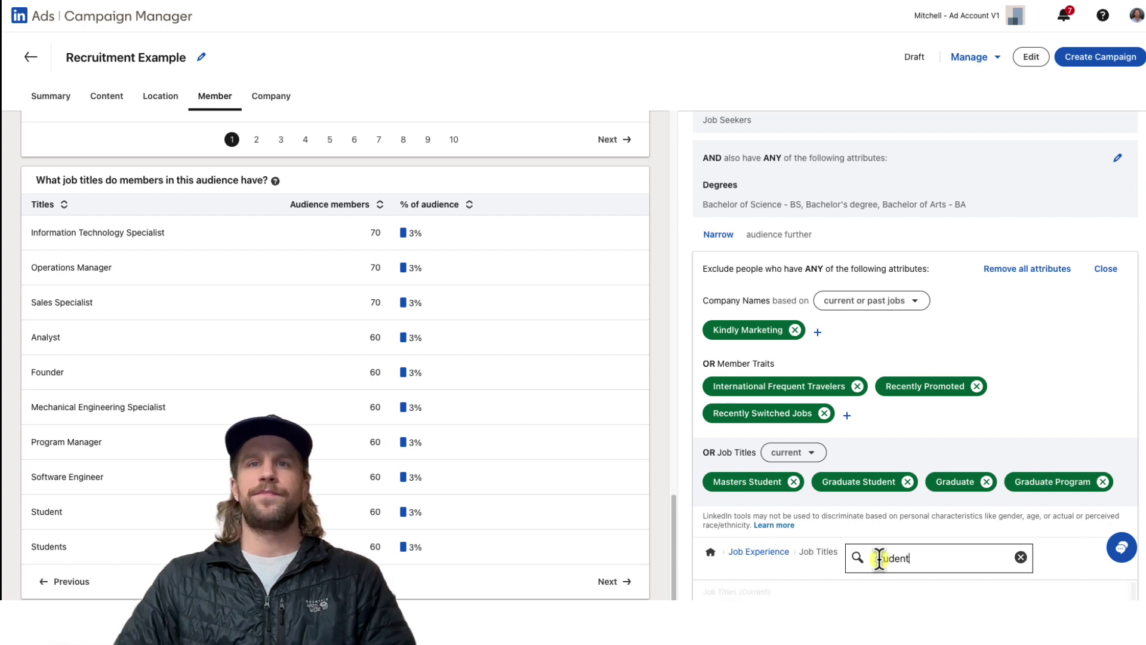
scroll(858, 473, "down", 2)
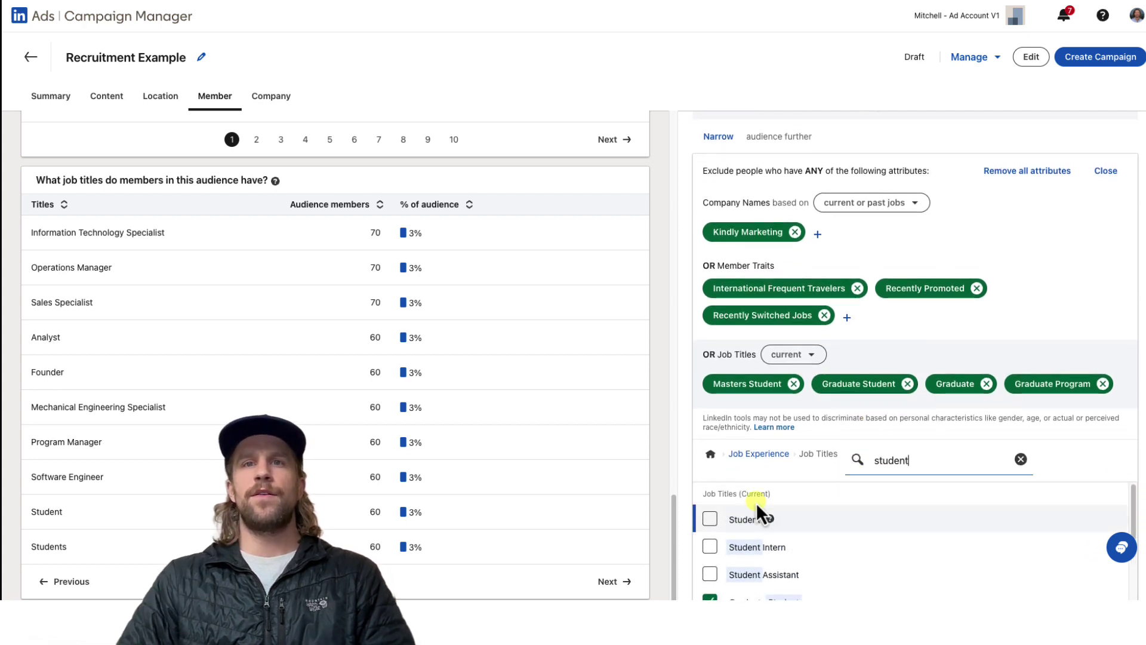
left_click(708, 520)
scroll(1117, 555, "down", 6)
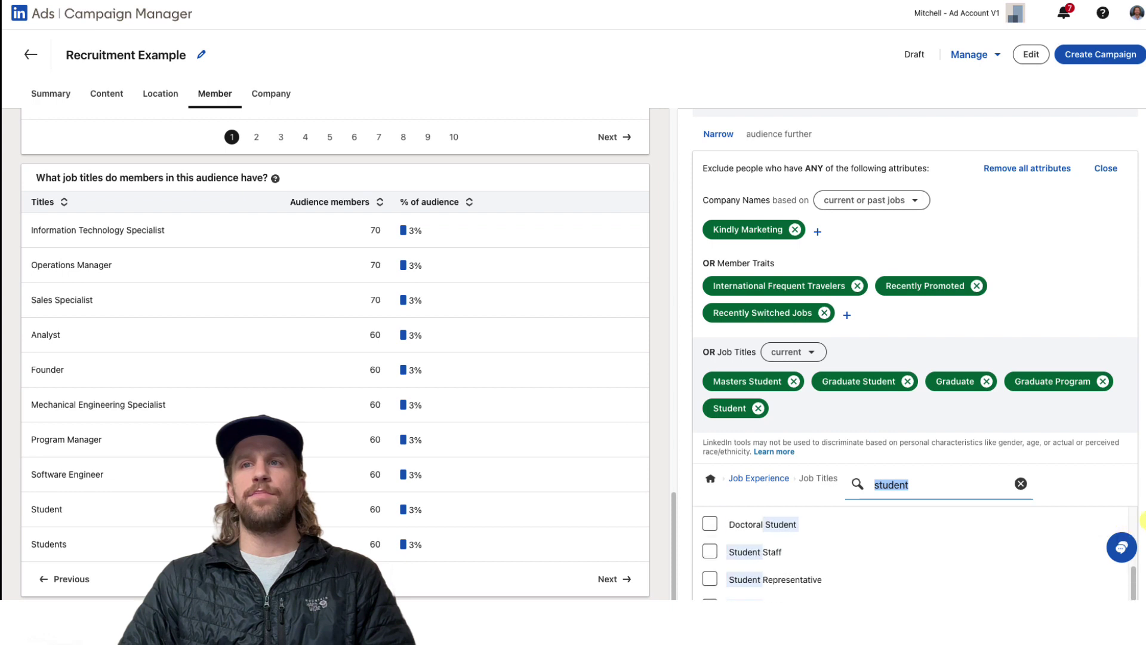
left_click(1114, 564)
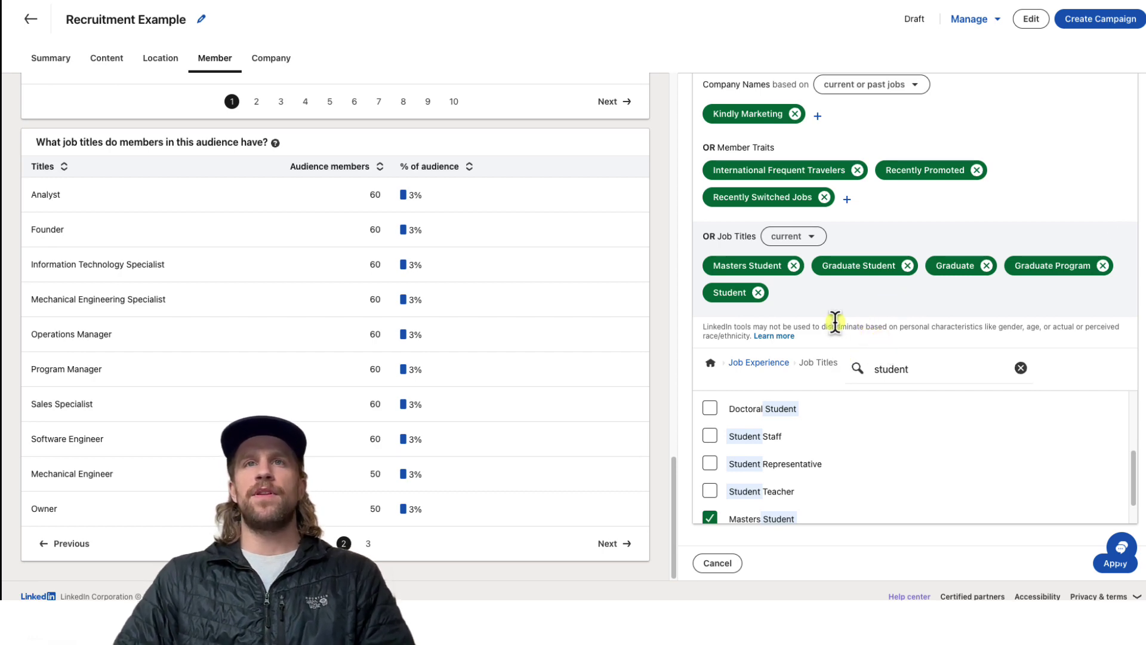
scroll(855, 327, "up", 10)
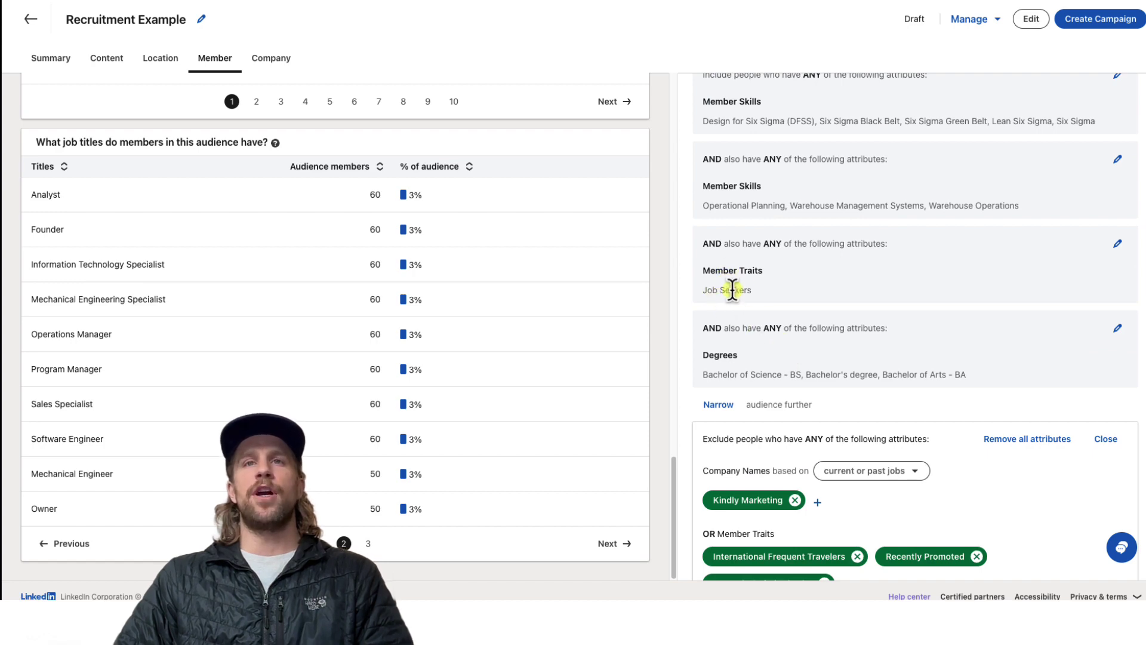
Show page 3 of member job titles, from Vice President (50) to Statistics Specialist (30)
scroll(809, 328, "down", 4)
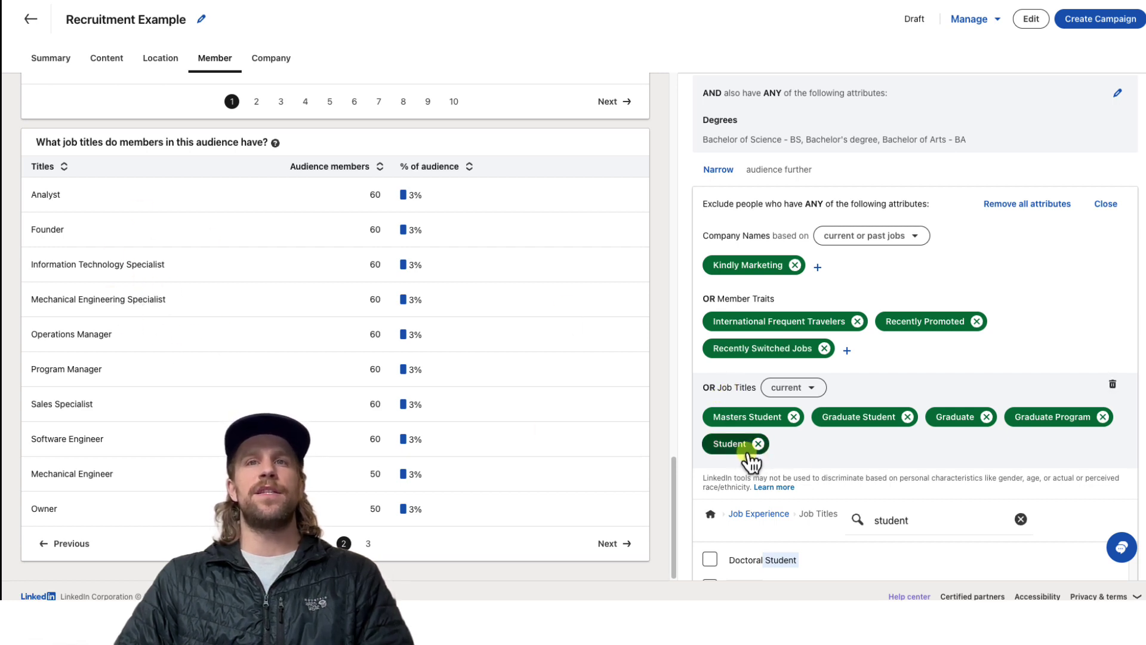
left_click(368, 544)
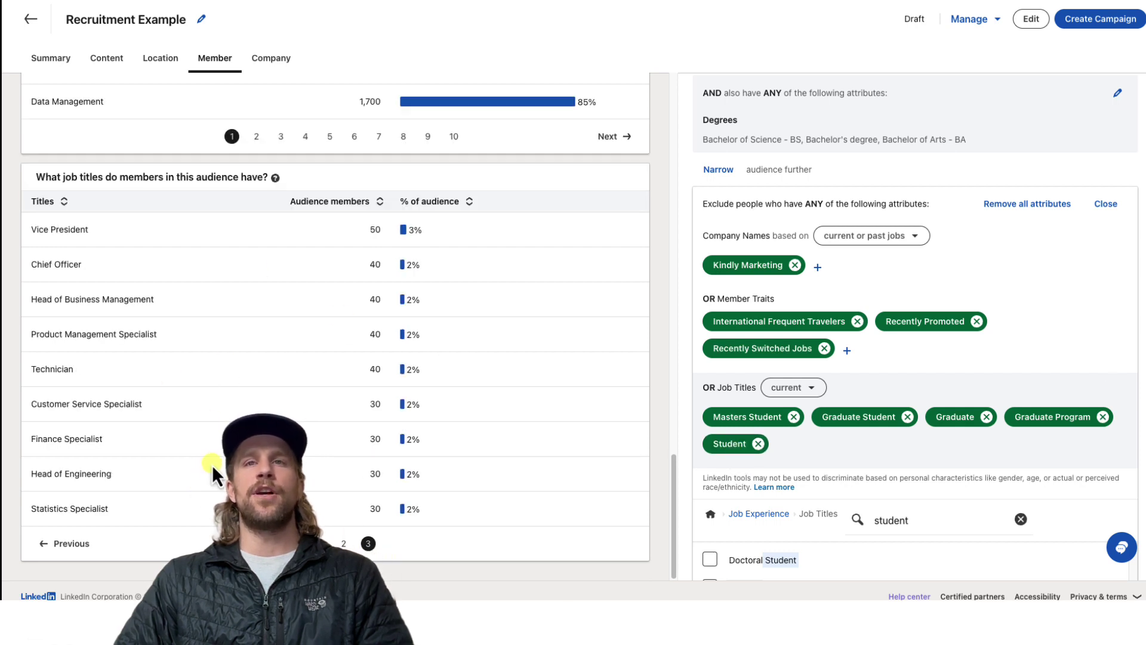
scroll(929, 348, "up", 5)
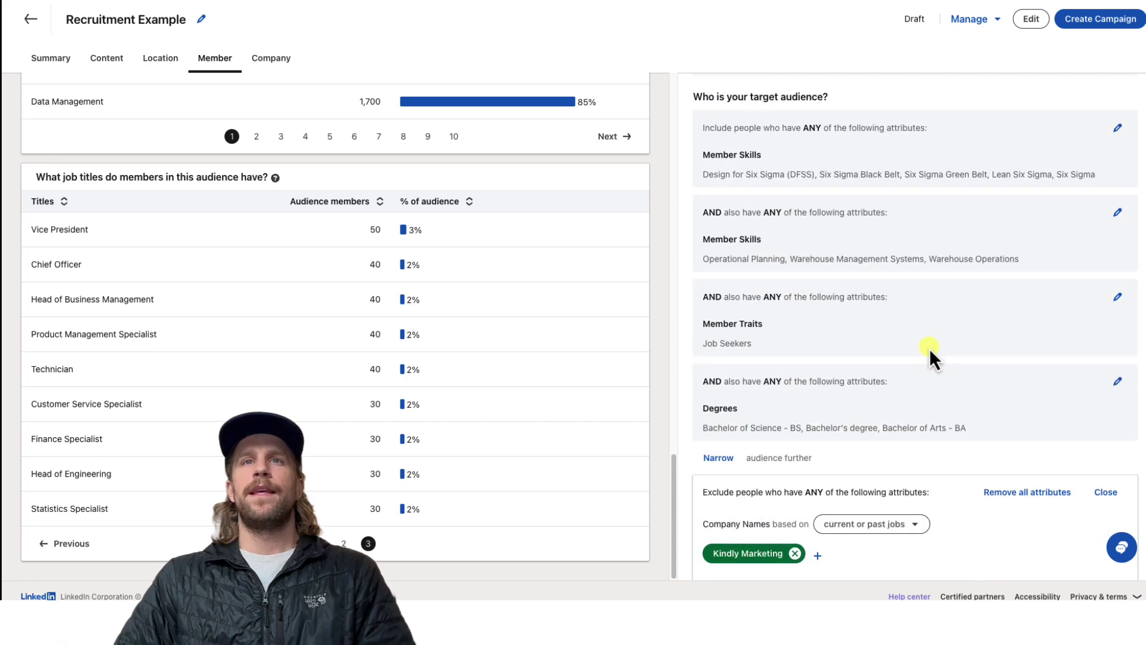
Keep Austin, Texas Metropolitan Area targeted as a permanent location, adding no other places
scroll(930, 348, "up", 5)
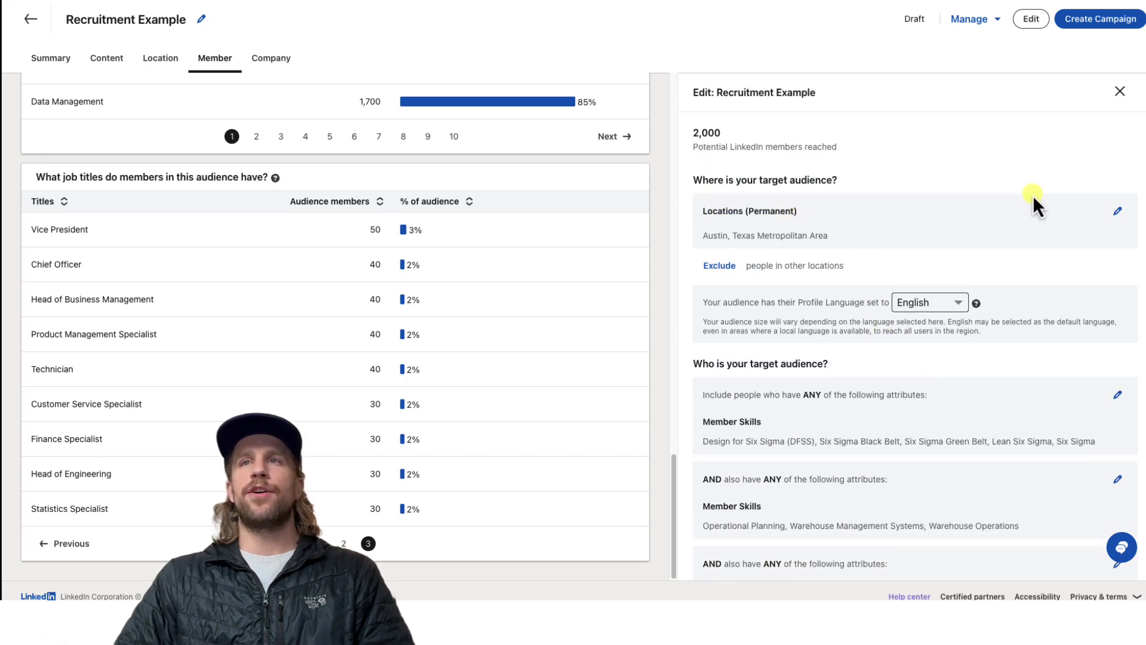
left_click(1118, 211)
left_click(827, 214)
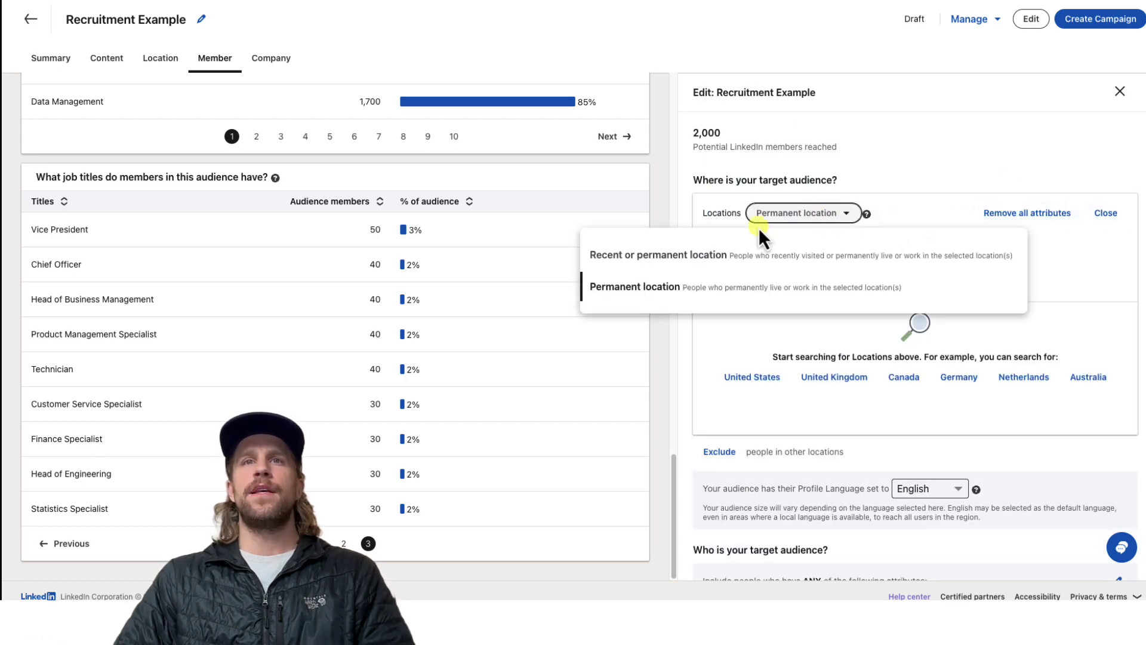
left_click(1104, 167)
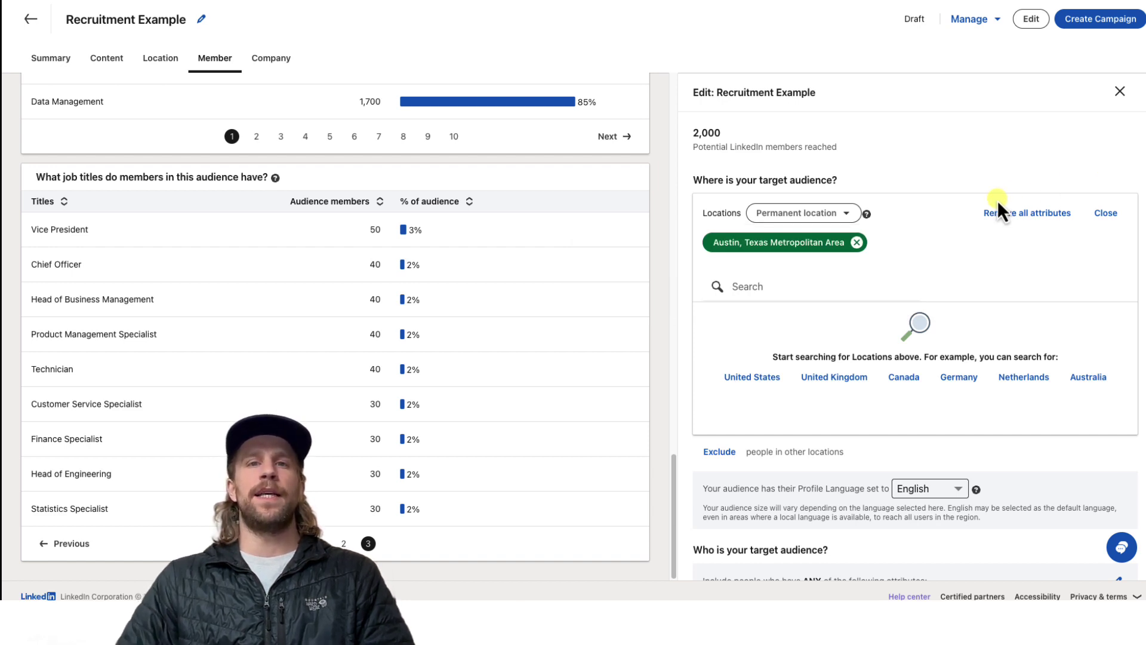
left_click(881, 276)
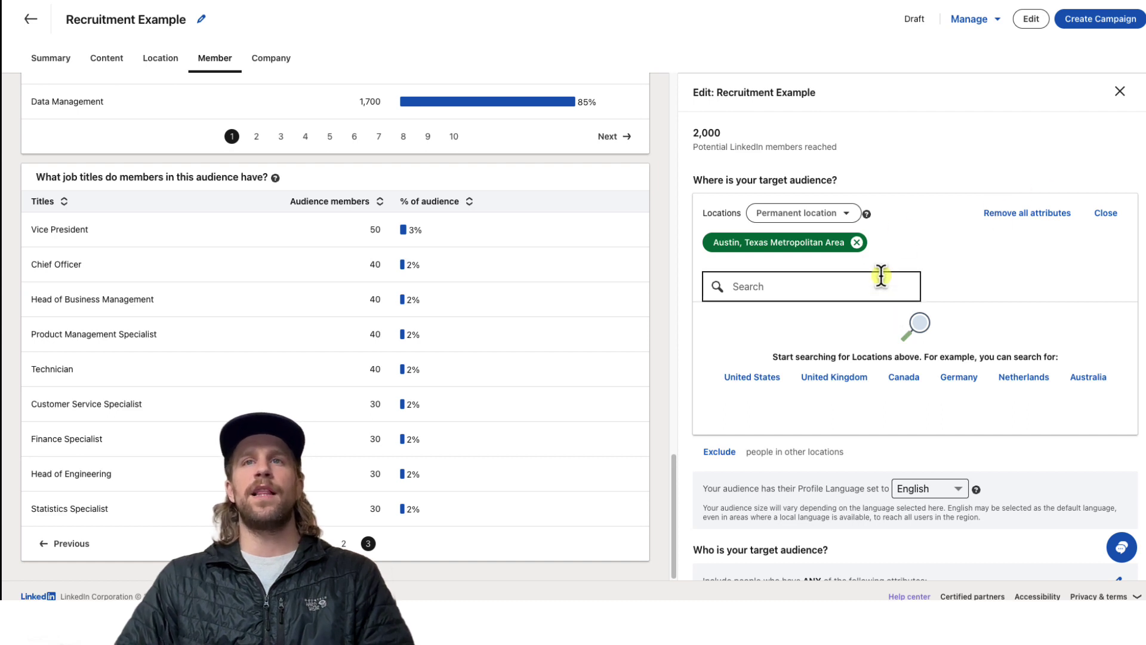
left_click(788, 264)
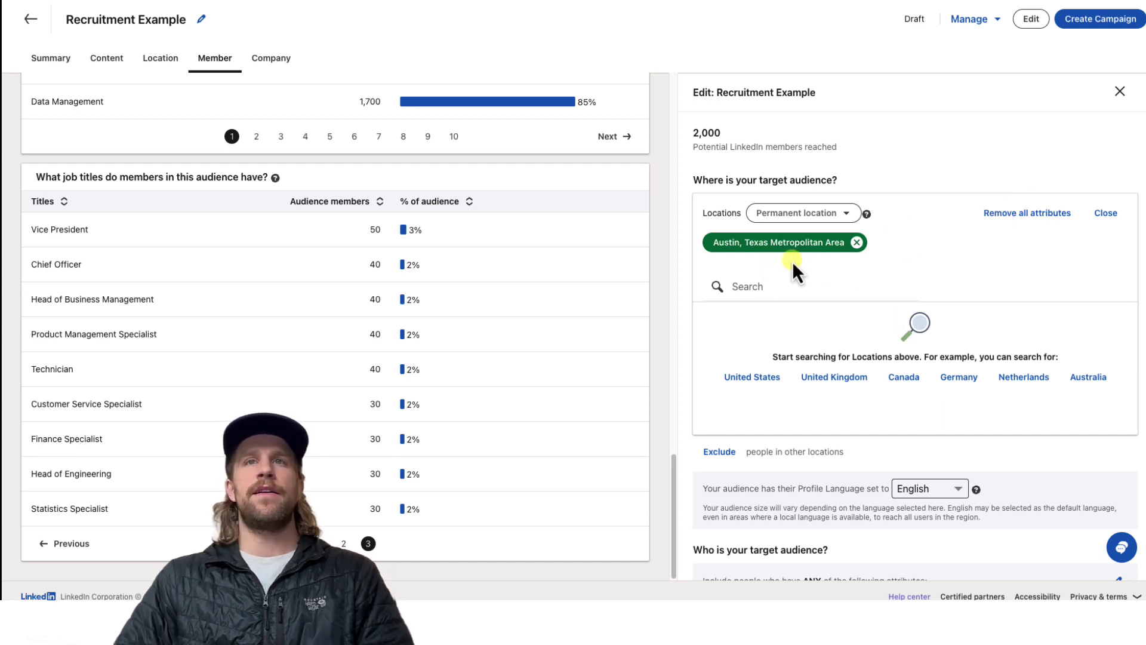
left_click(794, 214)
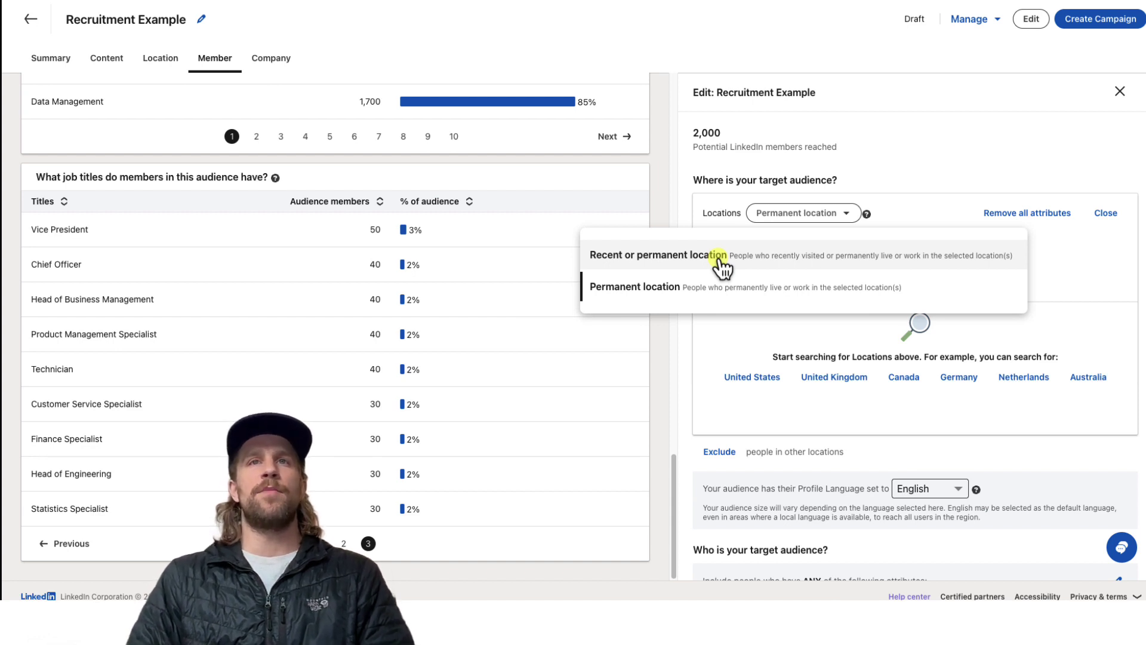
left_click(984, 148)
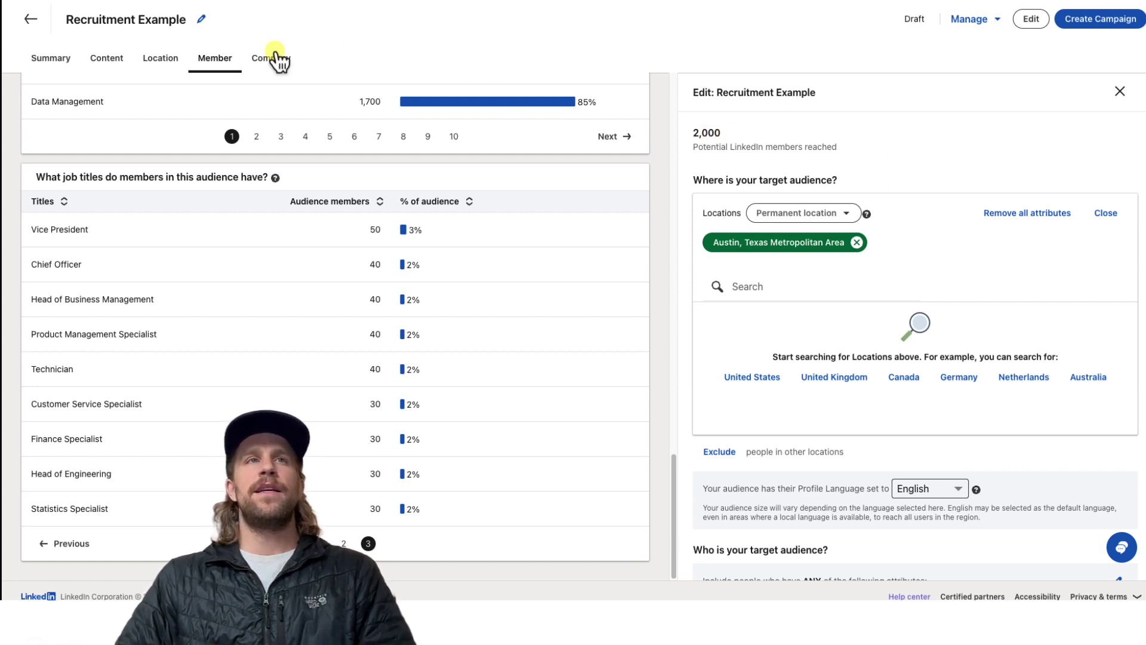
Save the updated 'Recruitment Example' audience
left_click(32, 21)
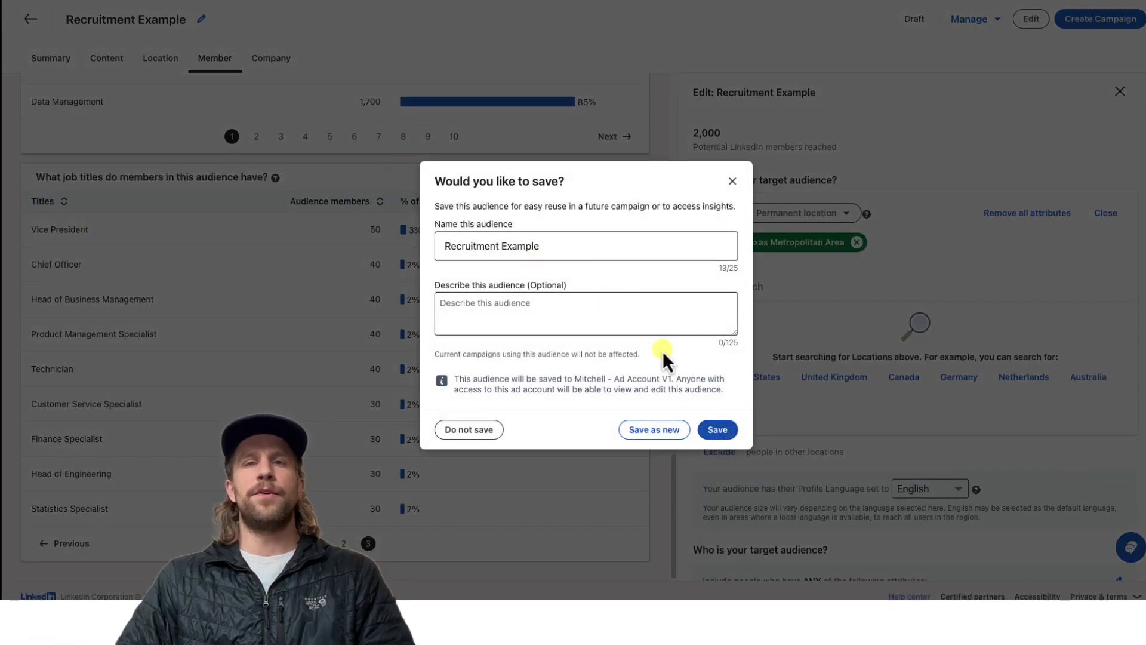
left_click_drag(529, 247, 466, 238)
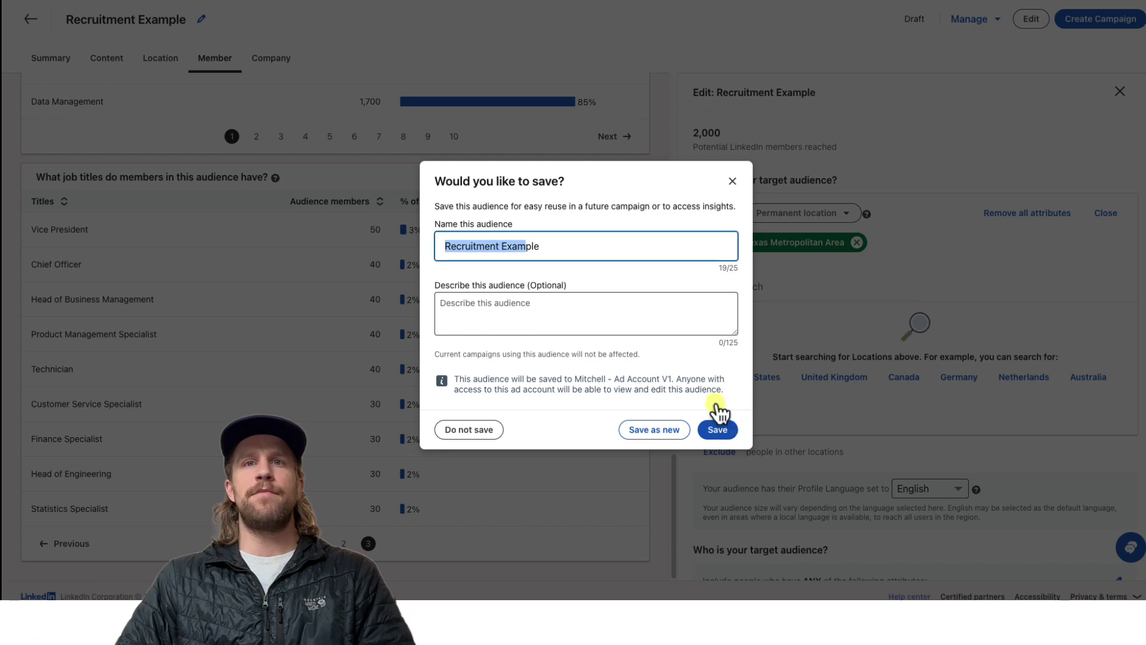
left_click(717, 429)
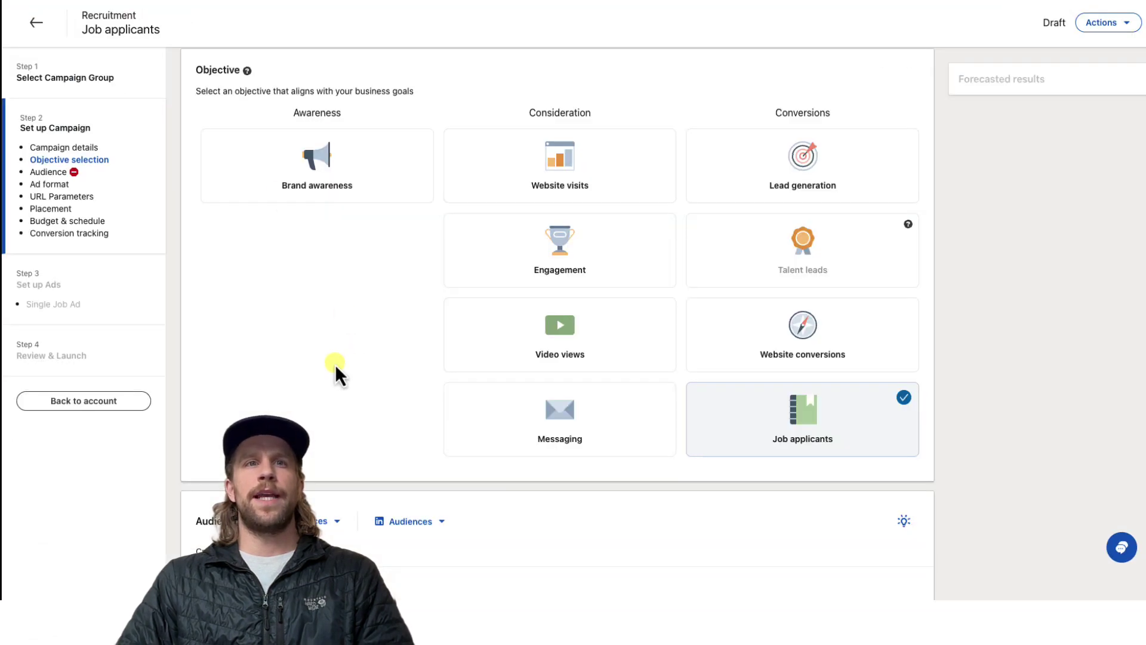
Replace the Job applicants campaign's targeting with the 'Recruitment Example' saved audience
scroll(336, 368, "down", 4)
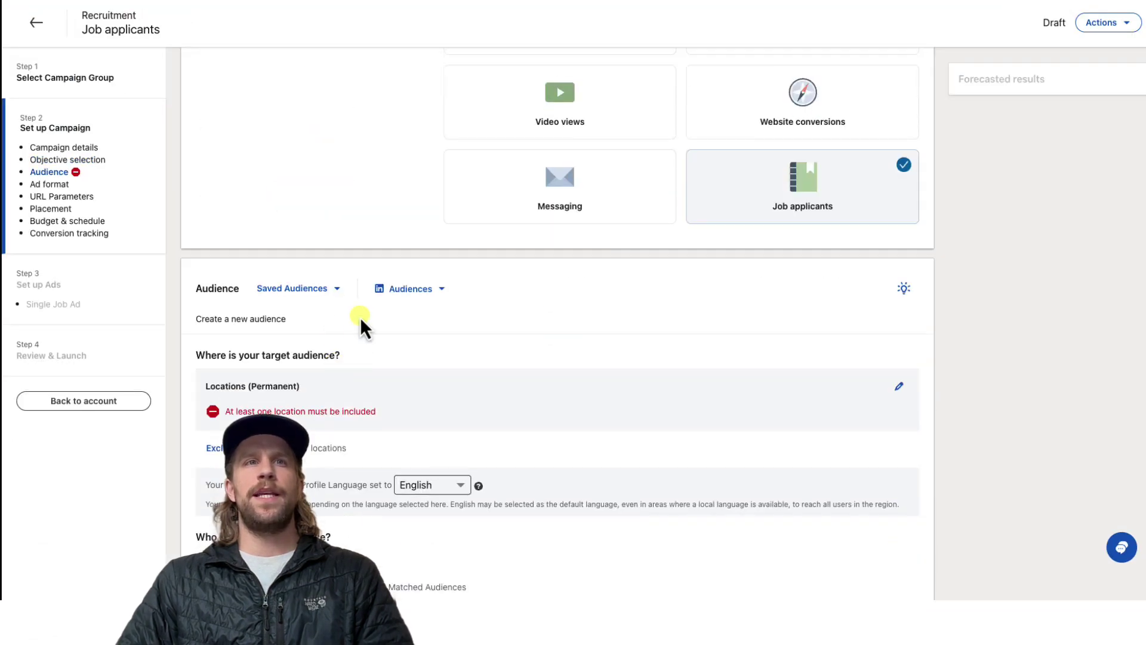
left_click(336, 289)
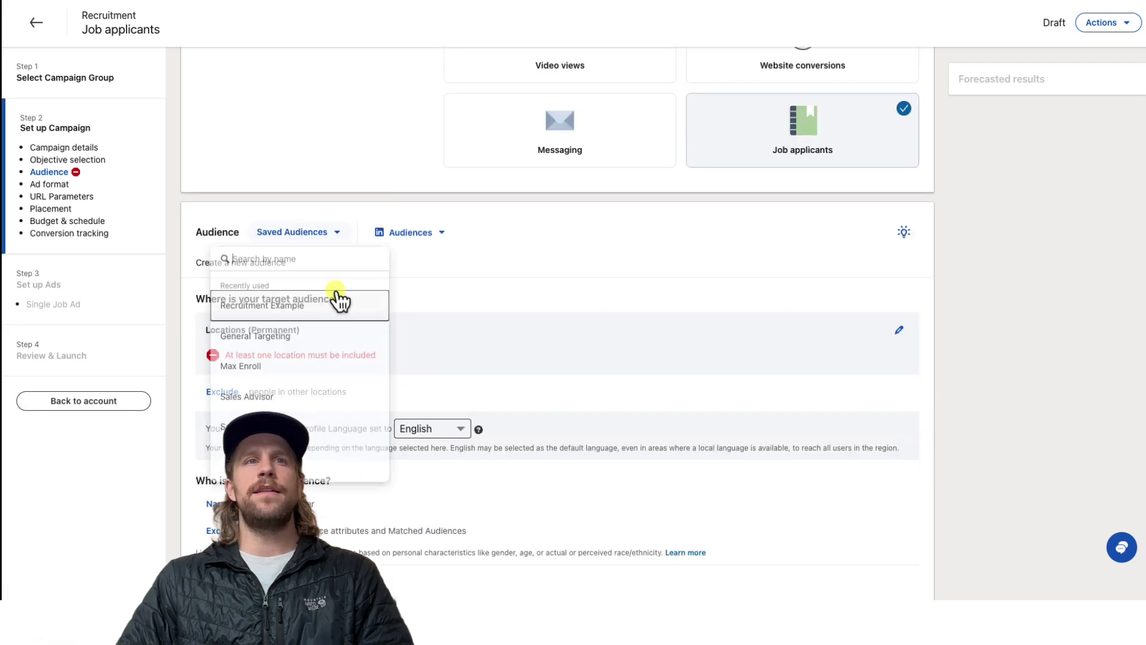
left_click(289, 307)
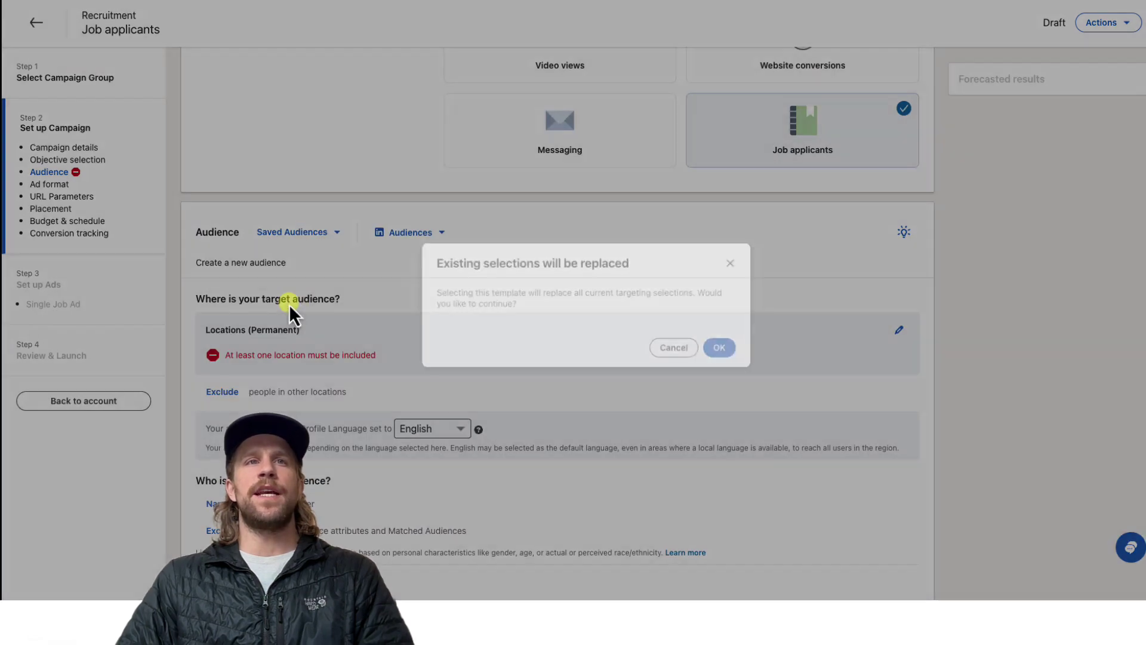
left_click(722, 347)
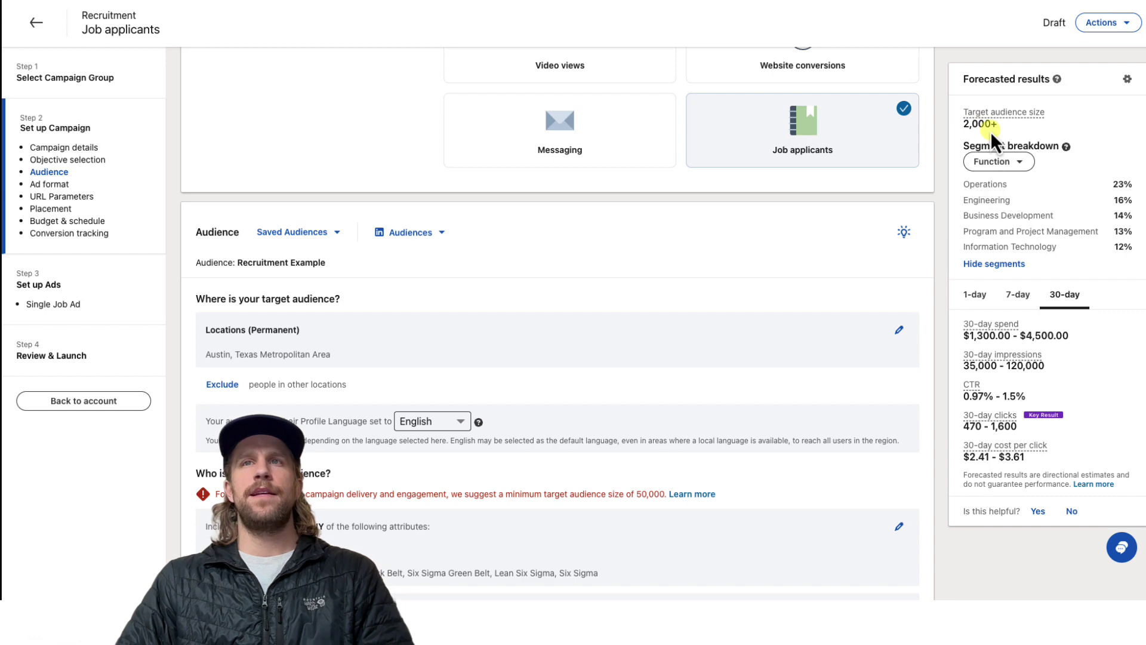
Close the Member Traits editor and review the Job Seekers inclusion and the exclusions
scroll(397, 360, "down", 7)
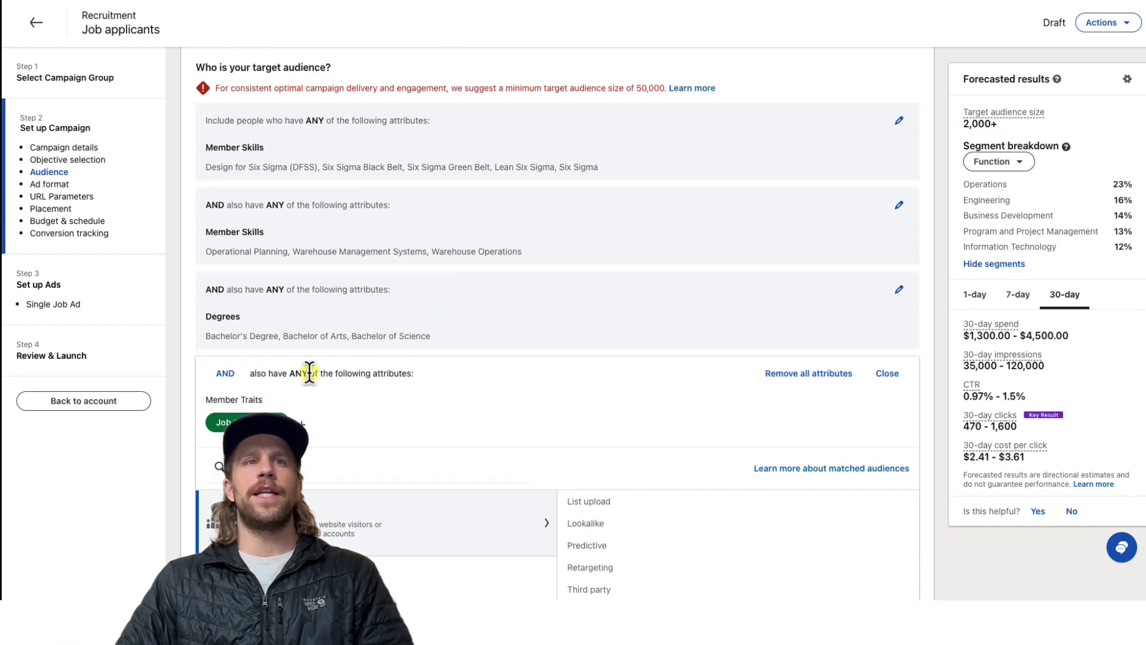
left_click(887, 374)
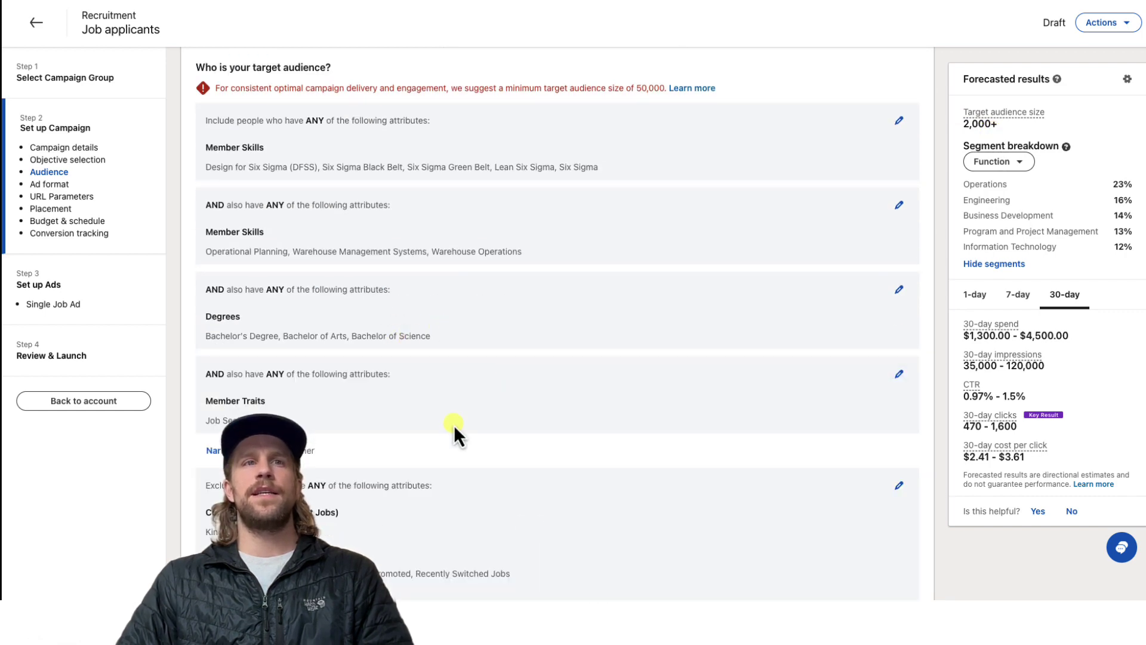
scroll(454, 424, "down", 3)
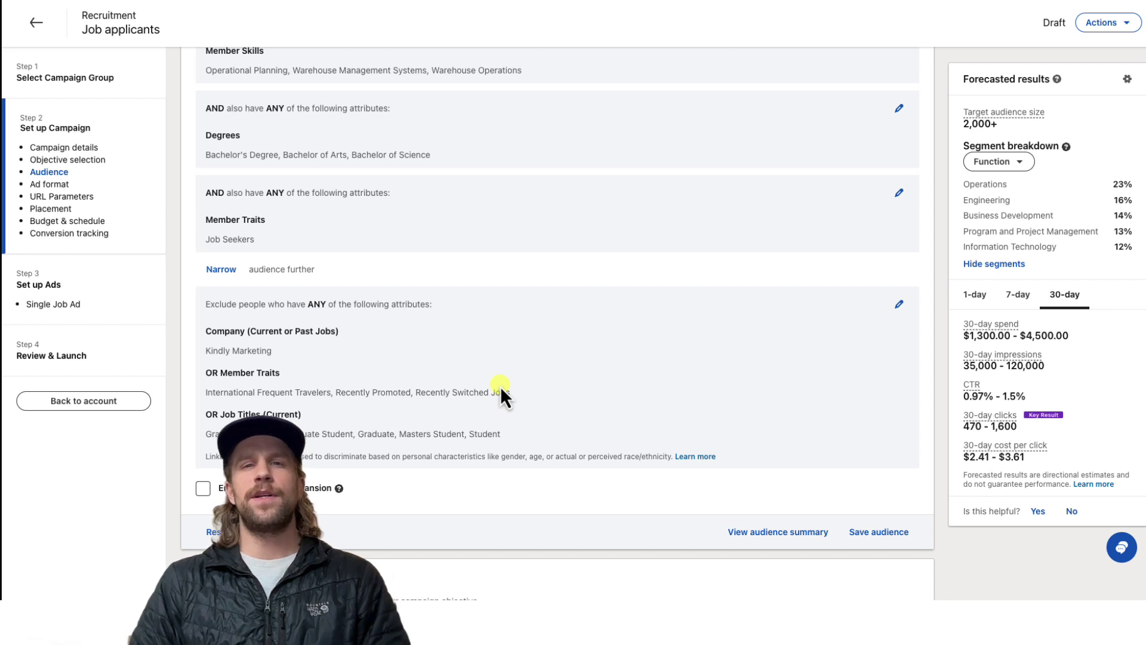